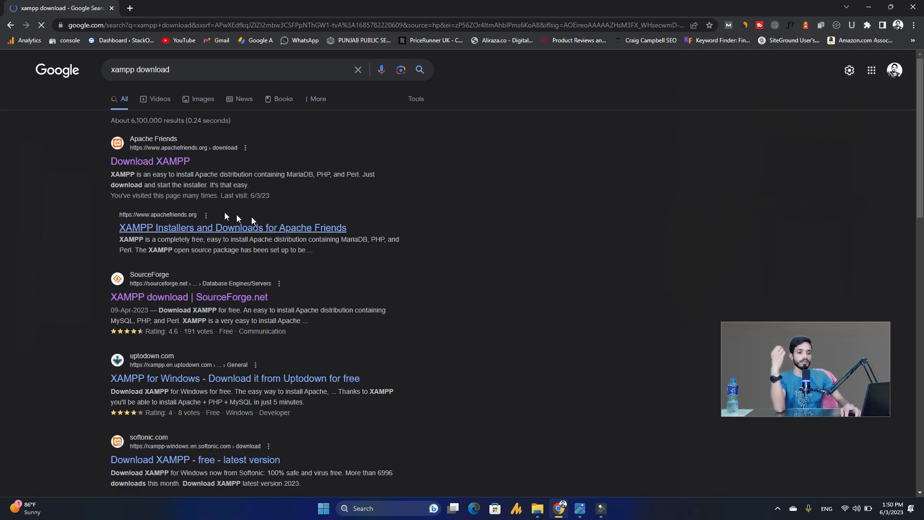
# - Open the Apache Friends XAMPP download page from the search results
pyautogui.moveTo(99, 146); pyautogui.dragTo(237, 149)
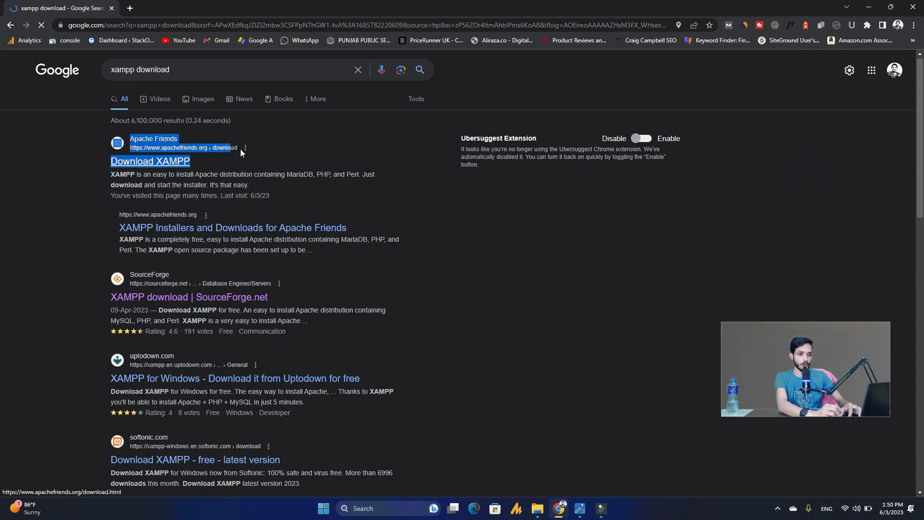
pyautogui.click(85, 182)
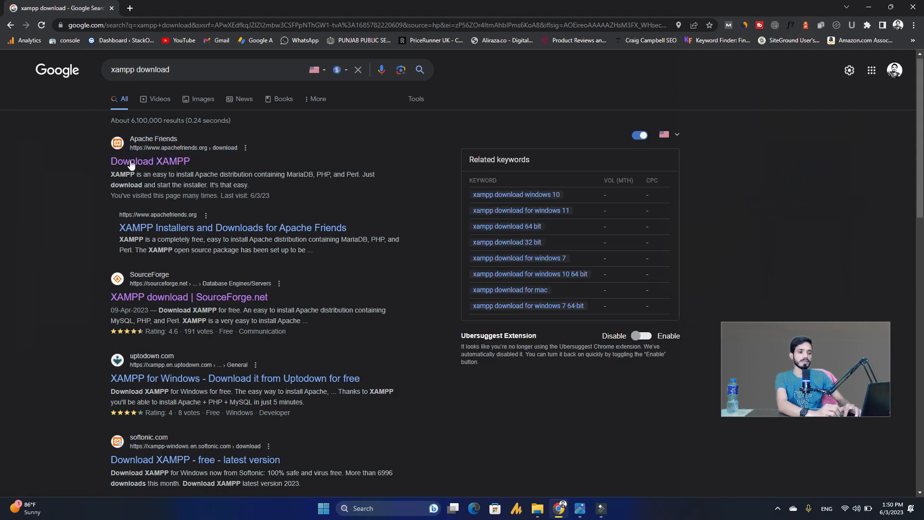
pyautogui.click(147, 164)
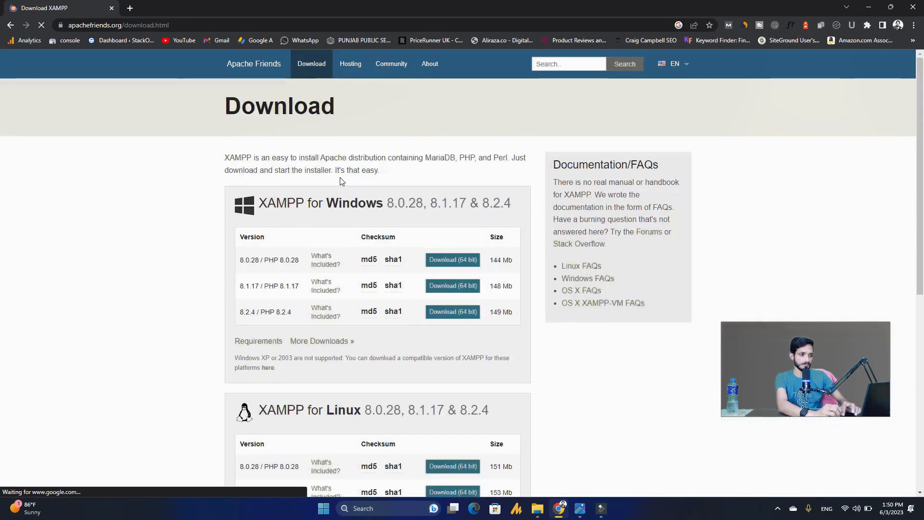
# - Start downloading the 64-bit Windows XAMPP 8.2.4 installer
pyautogui.scroll(-1, 2, 194)
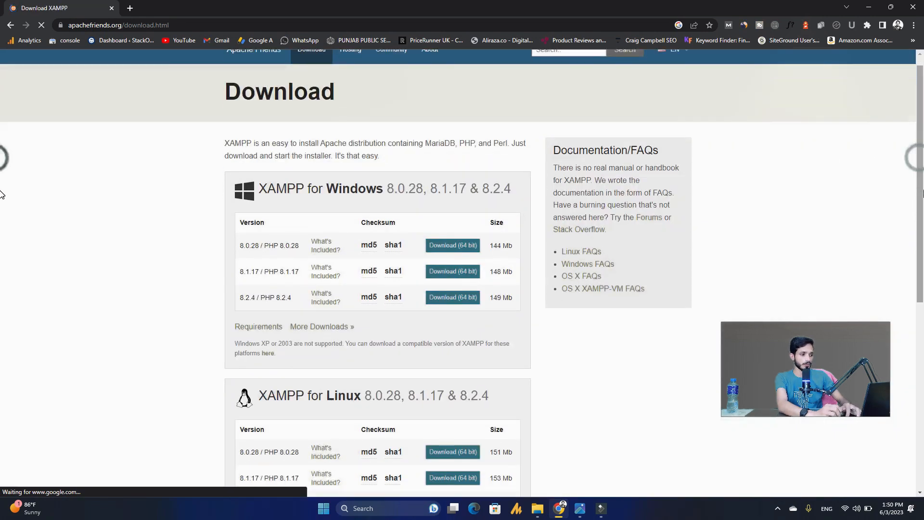
pyautogui.scroll(-3, 1, 194)
pyautogui.scroll(-2, 1, 258)
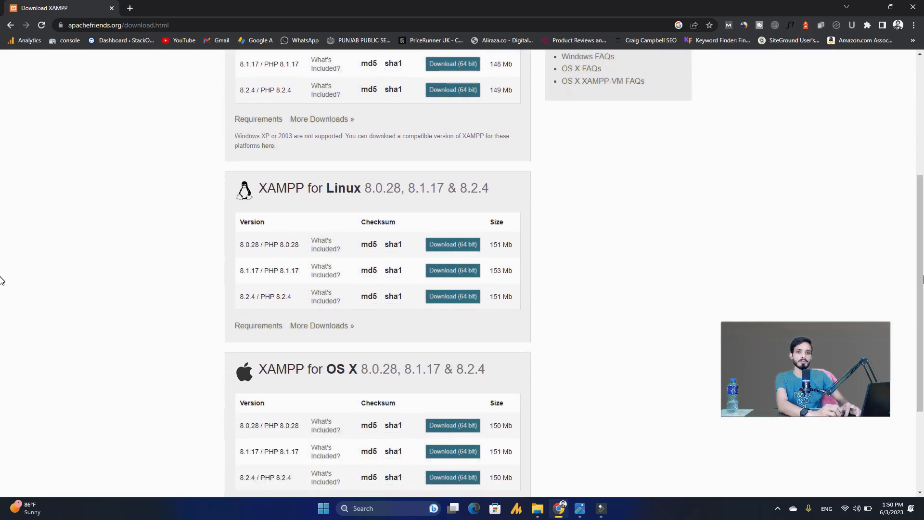
pyautogui.scroll(-1, 2, 284)
pyautogui.scroll(1, 1, 276)
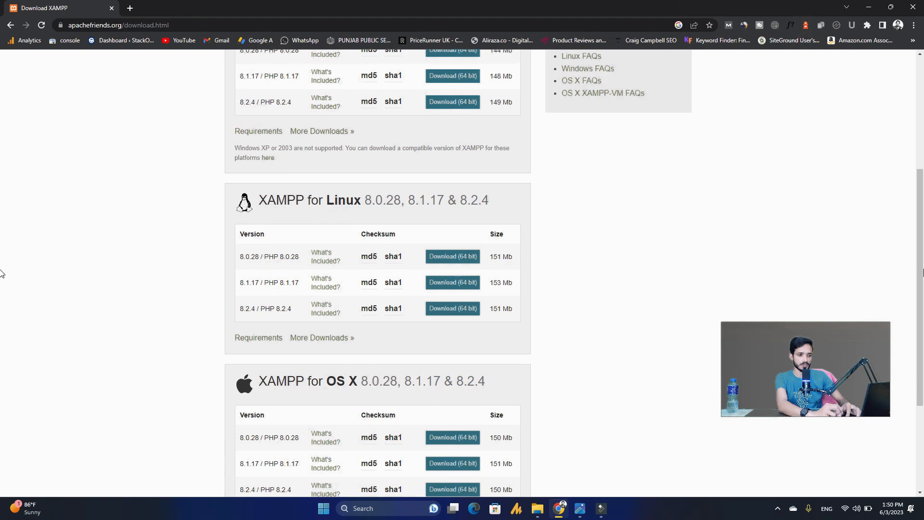
pyautogui.scroll(-1, 2, 280)
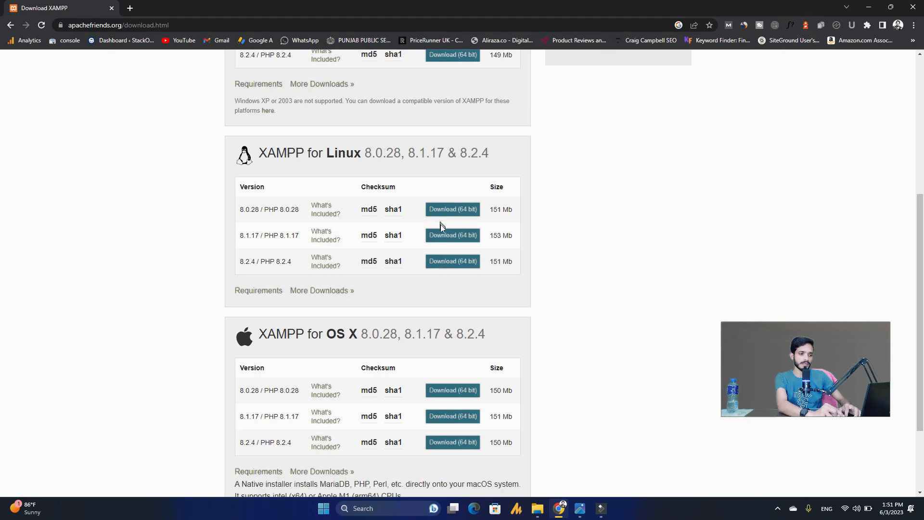
pyautogui.scroll(3, 2, 245)
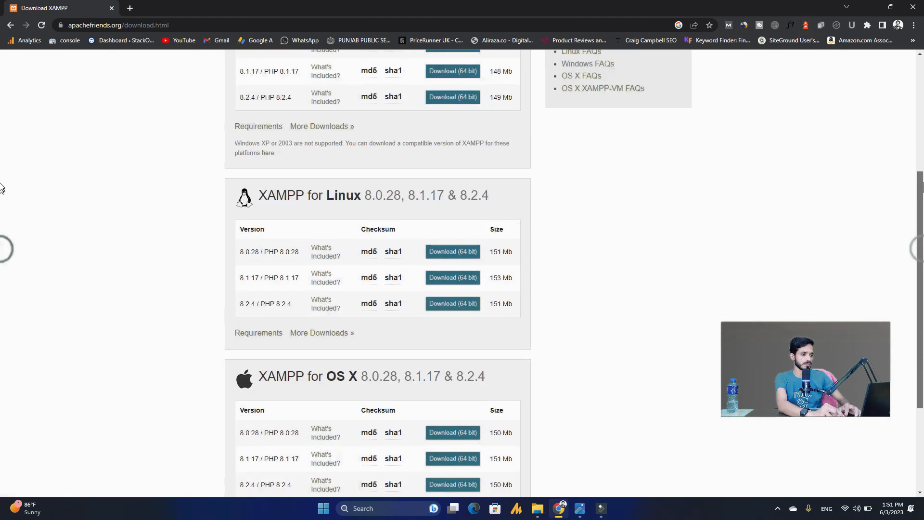
pyautogui.moveTo(923, 157); pyautogui.dragTo(923, 140)
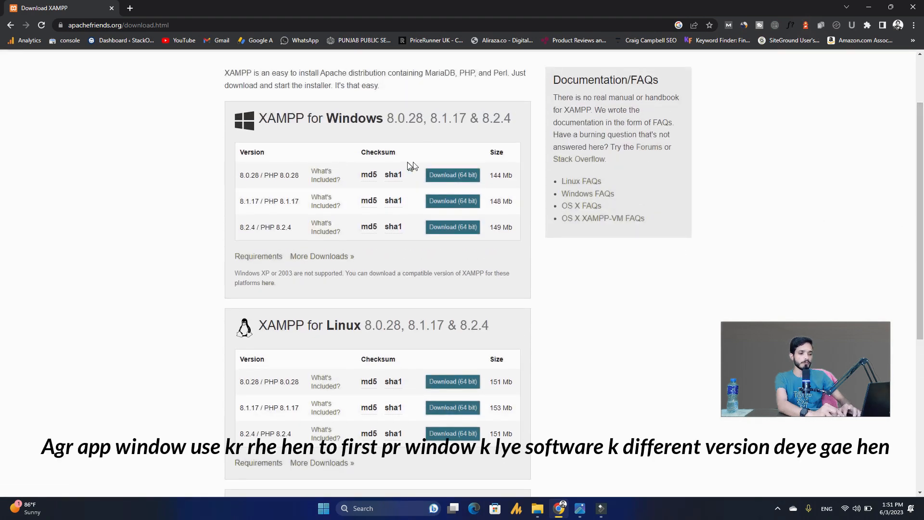
pyautogui.click(435, 226)
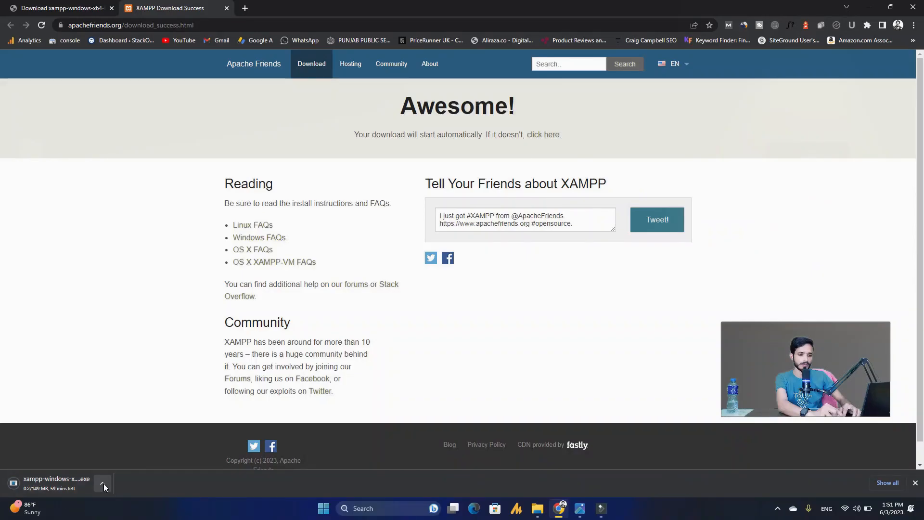
# - Cancel the running xampp-windows-x64-8.2.4 installer download from the download shelf
pyautogui.click(103, 483)
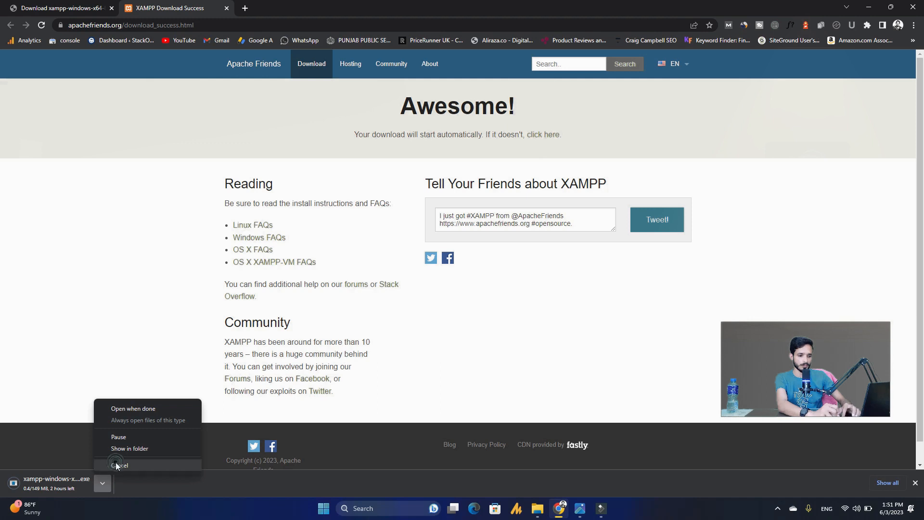
pyautogui.click(116, 463)
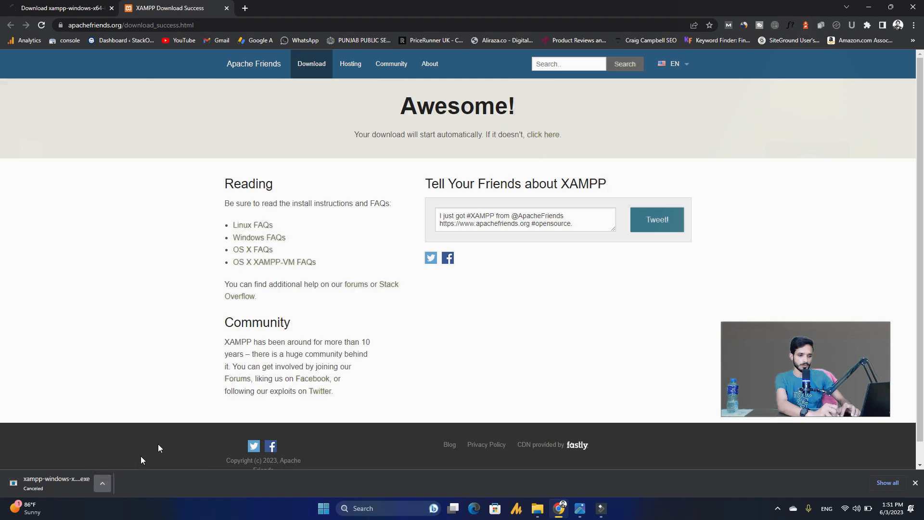
# - Go to google.com in a new tab and close the SourceForge tab
pyautogui.click(244, 8)
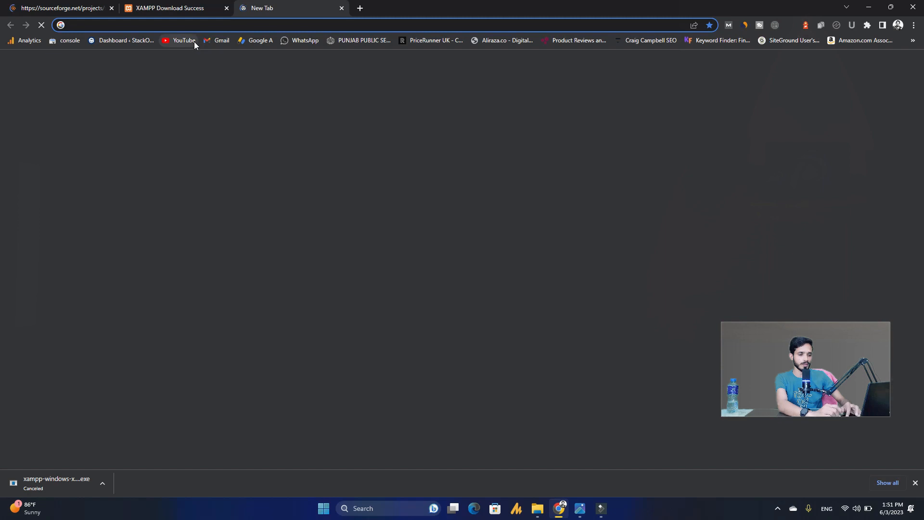
pyautogui.write('google')
pyautogui.press('Return')
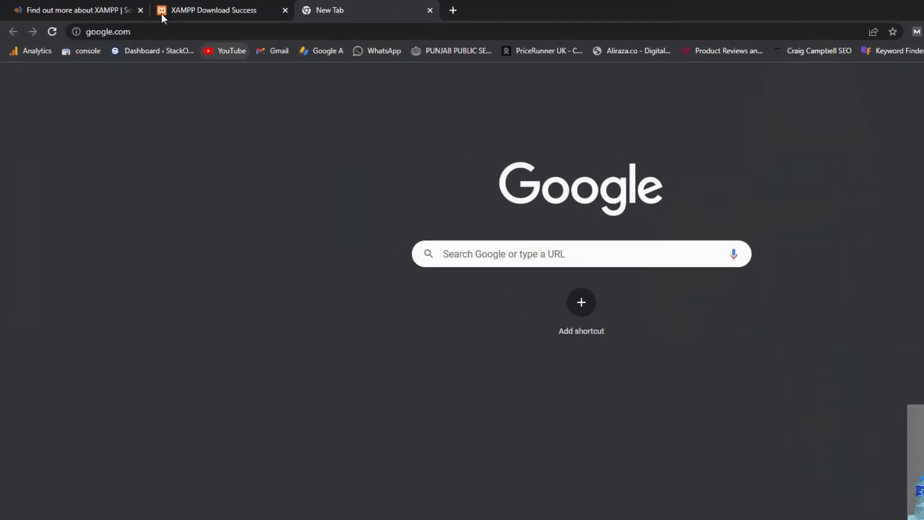
pyautogui.click(139, 10)
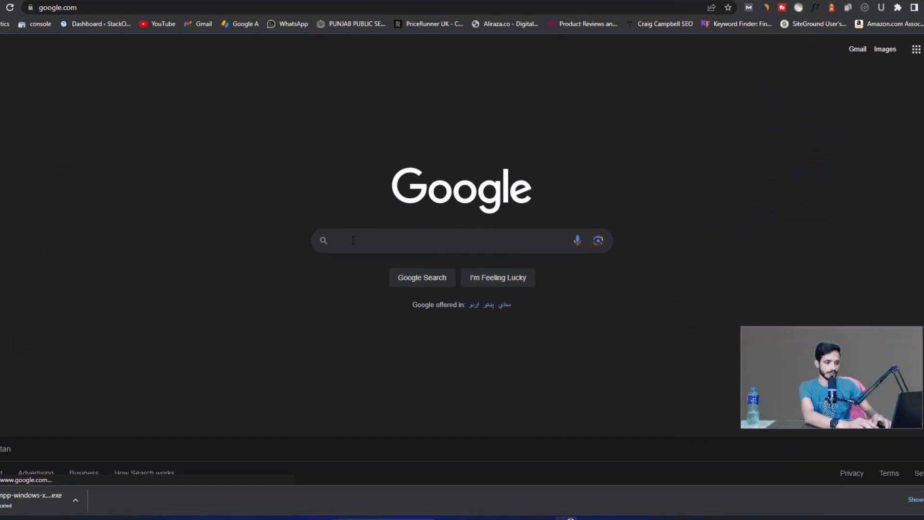
# - Search Google for 'wordpress download' and open the WordPress.org download page
pyautogui.write('wor')
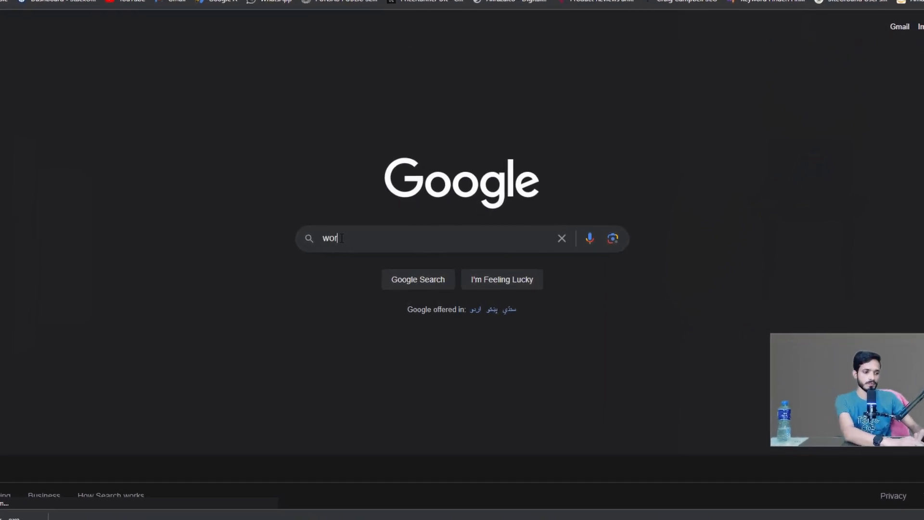
pyautogui.write('d')
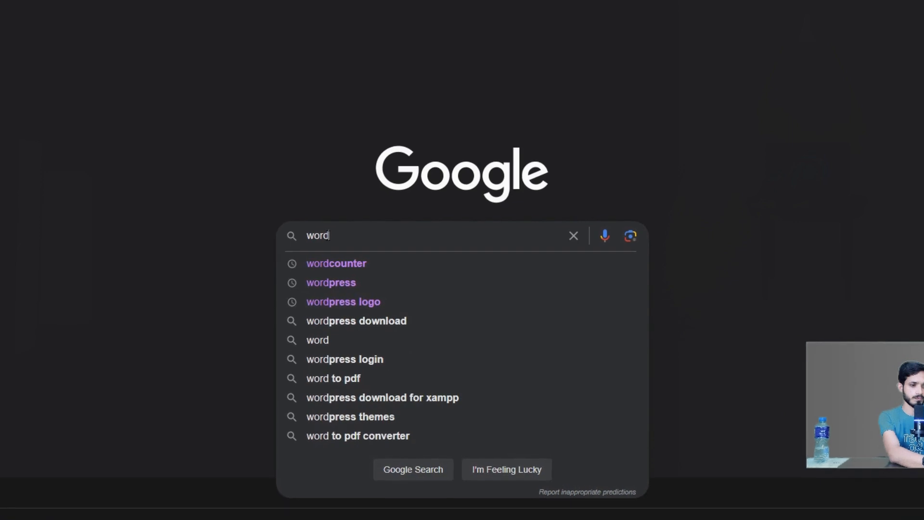
pyautogui.write('press don')
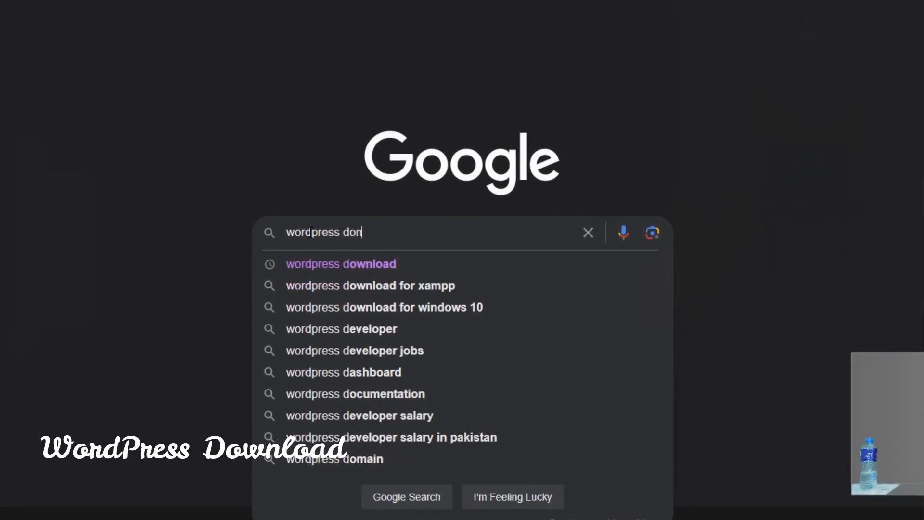
pyautogui.write('wl')
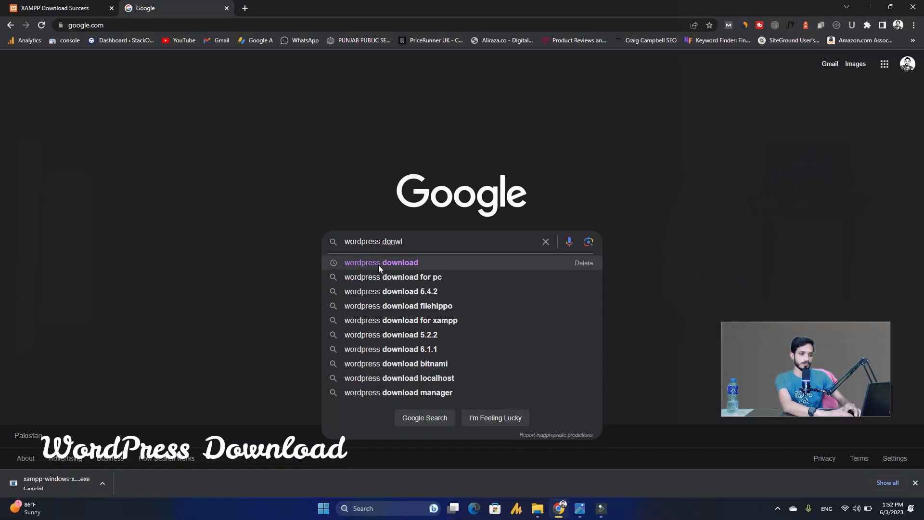
pyautogui.press('BackSpace')
pyautogui.press('BackSpace')
pyautogui.press('BackSpace')
pyautogui.write('wnload')
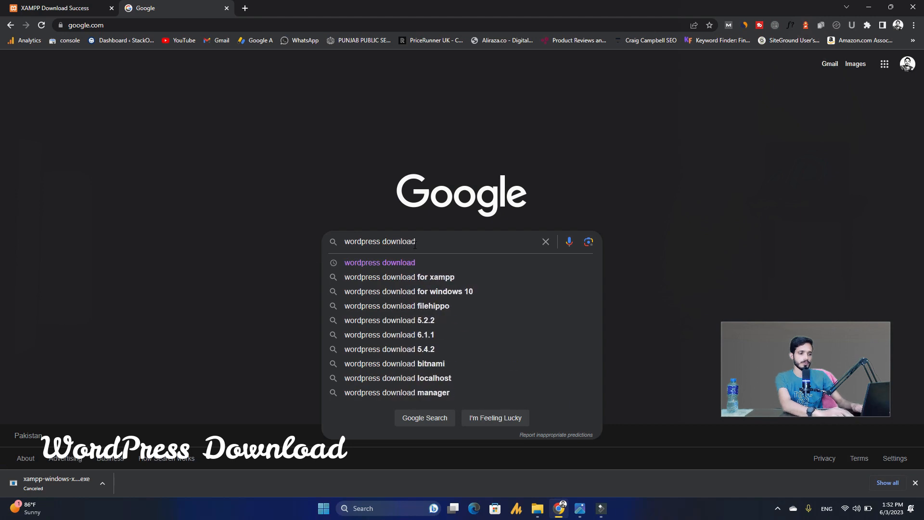
pyautogui.press('Return')
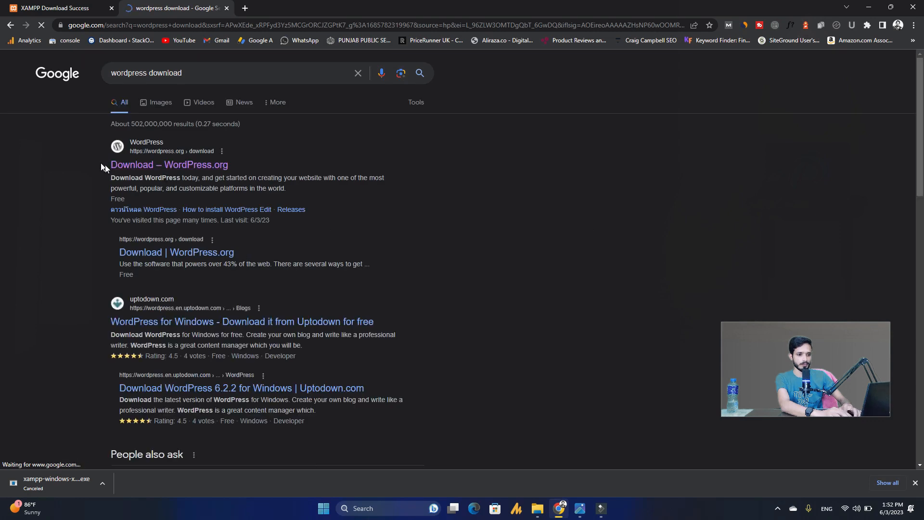
pyautogui.moveTo(102, 166); pyautogui.dragTo(234, 164)
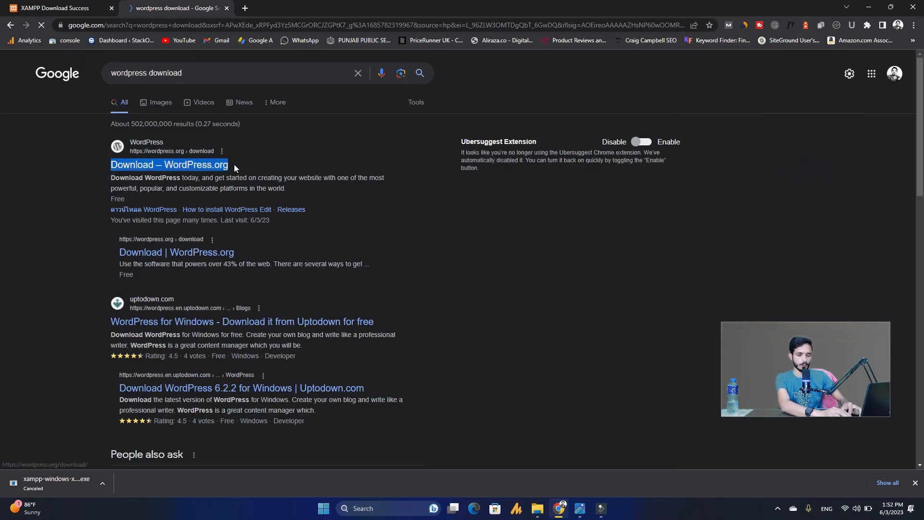
pyautogui.click(62, 214)
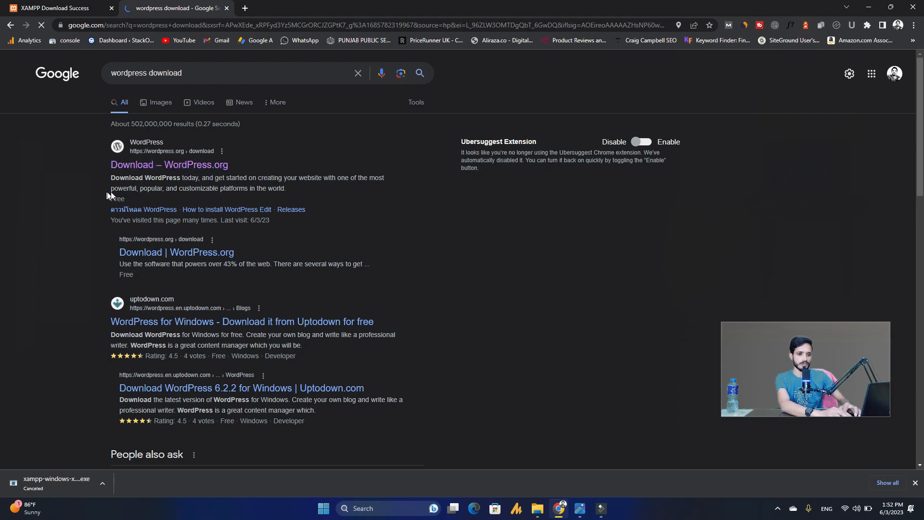
pyautogui.click(133, 167)
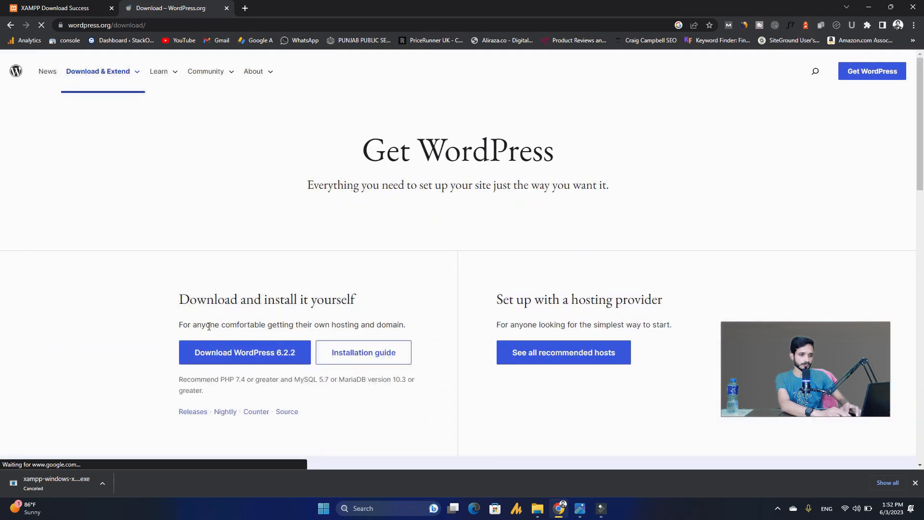
# - Start downloading WordPress 6.2.2 from WordPress.org
pyautogui.moveTo(166, 345); pyautogui.dragTo(252, 356)
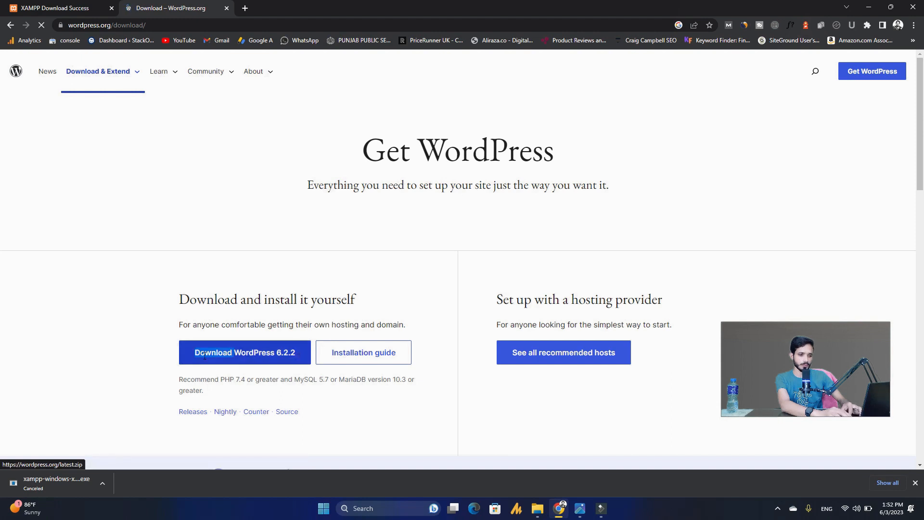
pyautogui.click(153, 362)
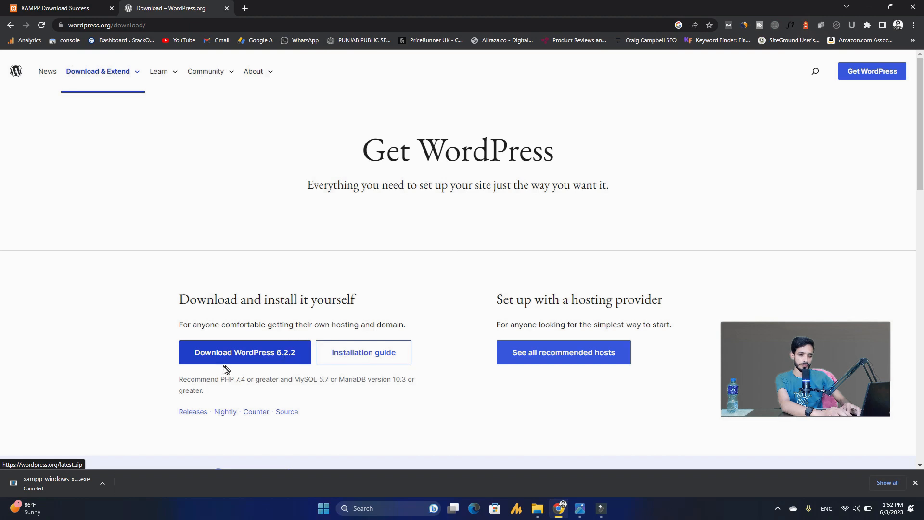
pyautogui.click(206, 357)
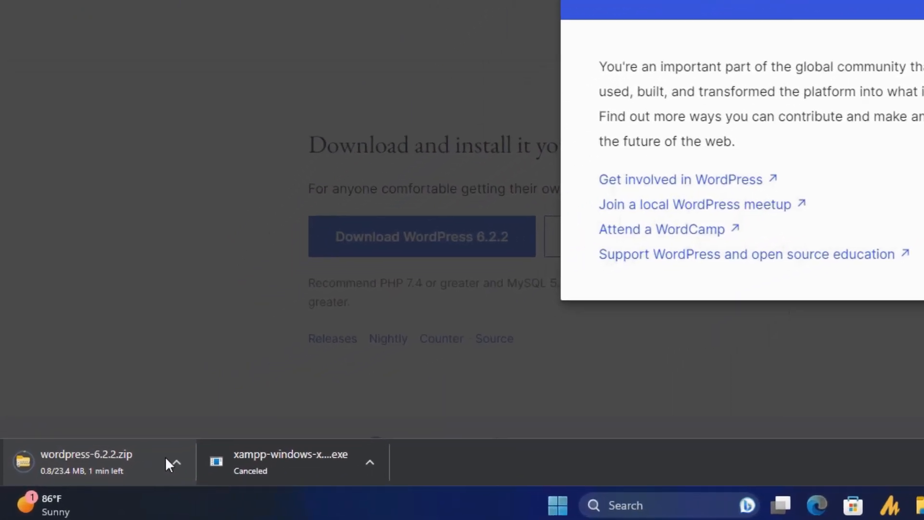
# - Cancel the wordpress-6.2.2.zip download, dismiss the thank-you popup, and minimise Chrome
pyautogui.click(176, 462)
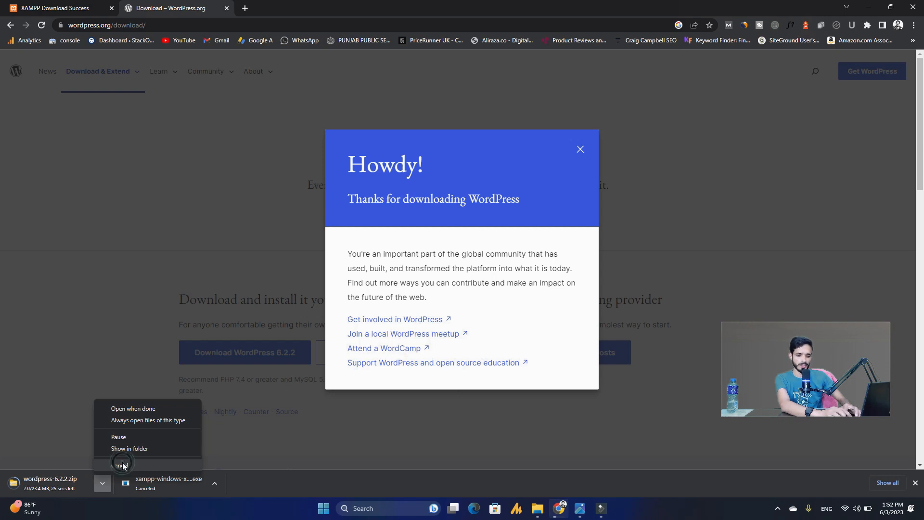
pyautogui.click(123, 464)
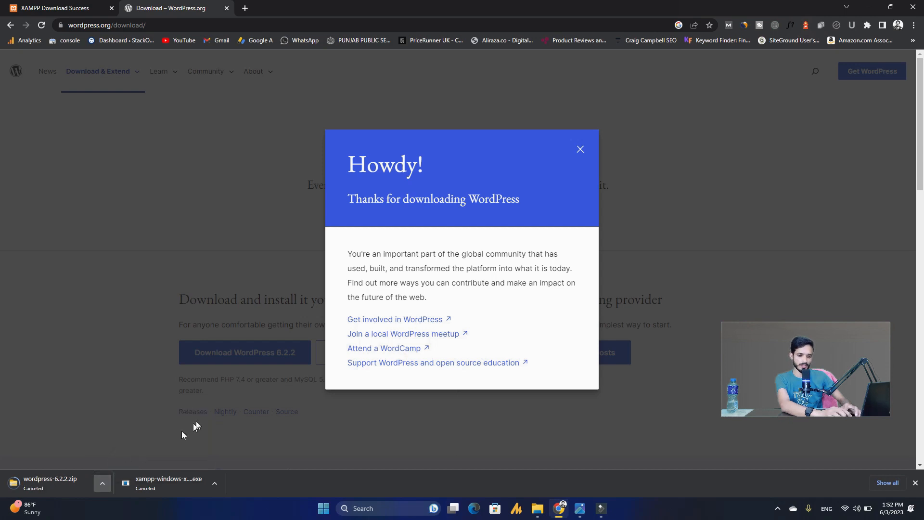
pyautogui.click(581, 149)
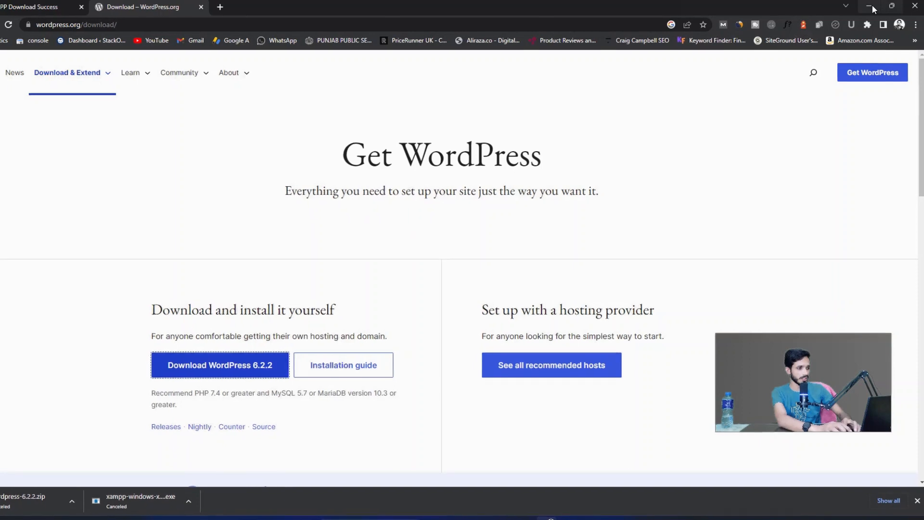
pyautogui.click(872, 4)
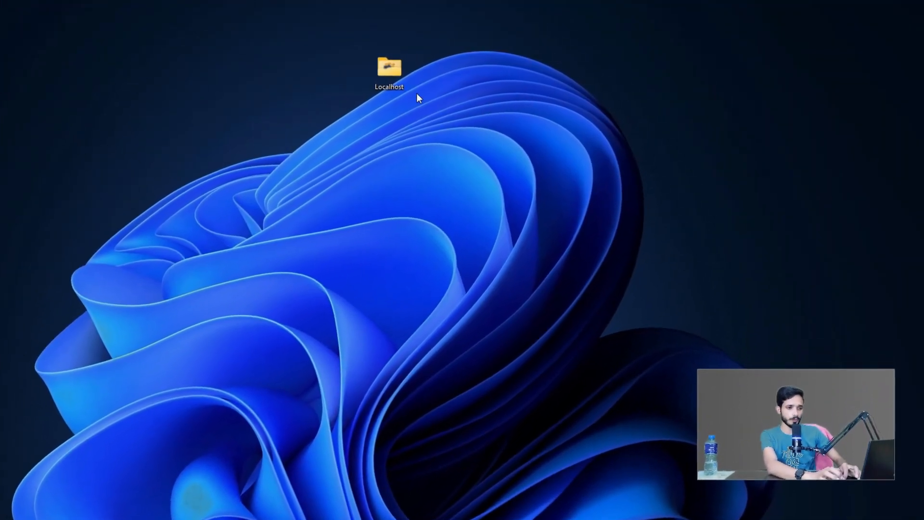
# - Open the desktop Localhost folder and launch the xampp-windows-x64 installer in it
pyautogui.doubleClick(382, 77)
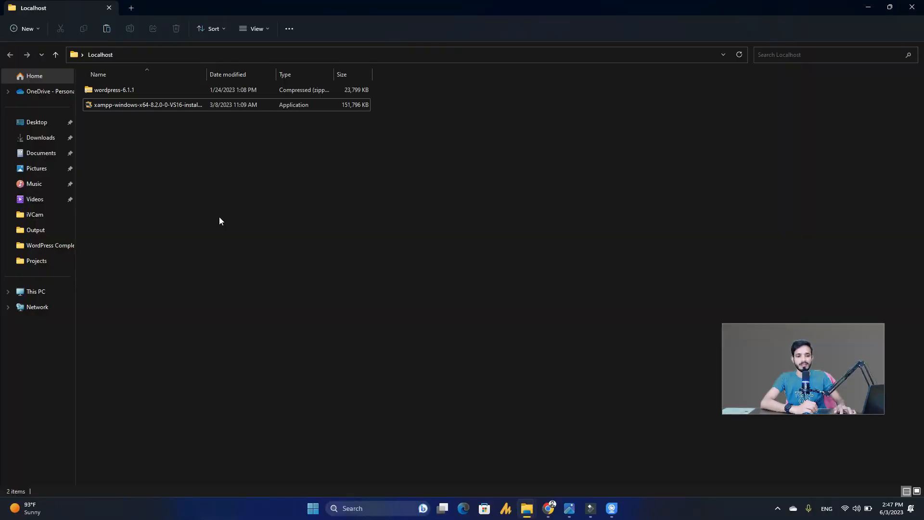
pyautogui.doubleClick(132, 105)
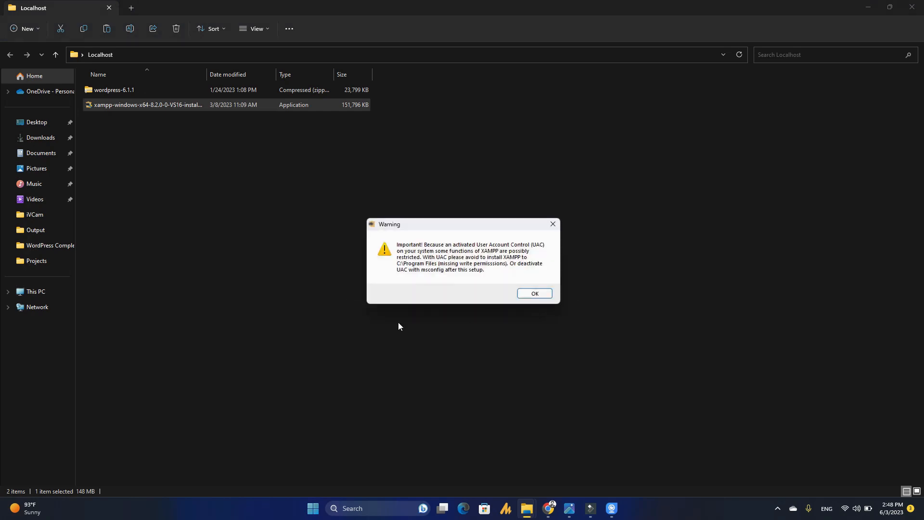
# - Install XAMPP into C:\xampp with English as the language, then finish setup
pyautogui.click(533, 293)
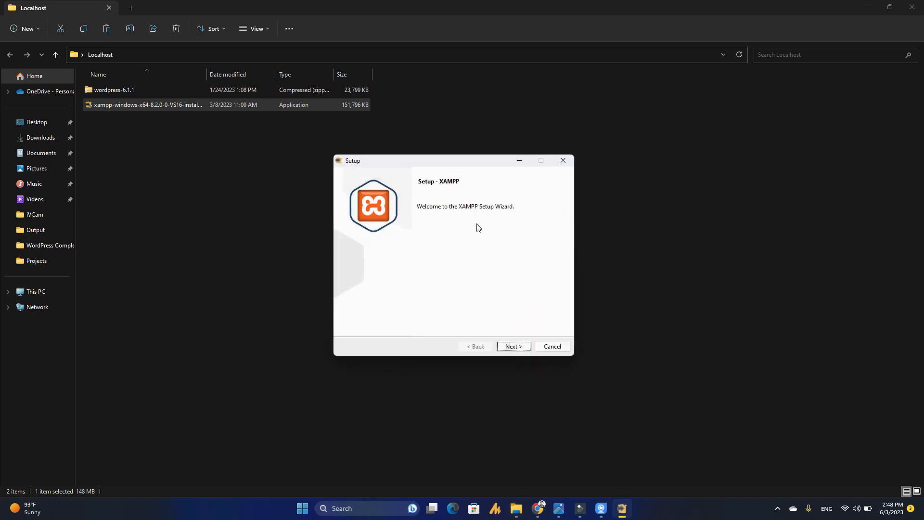
pyautogui.click(514, 347)
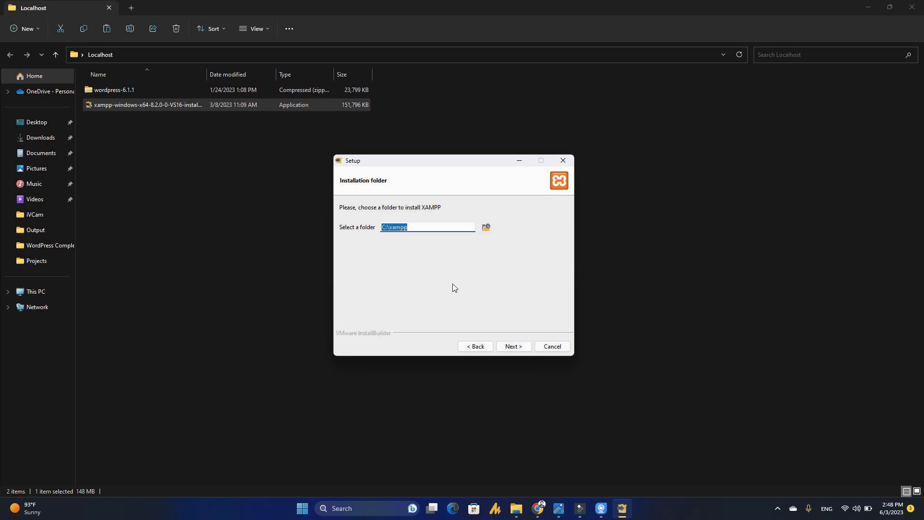
pyautogui.click(515, 348)
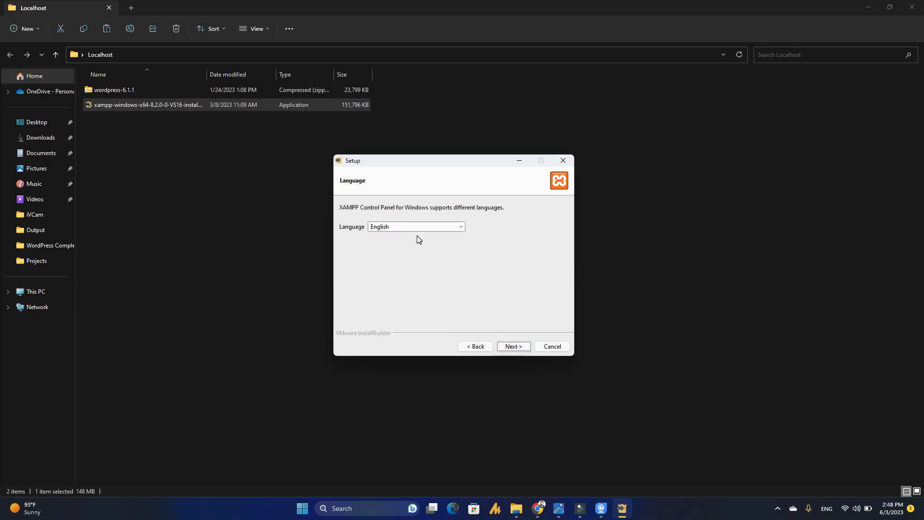
pyautogui.click(513, 345)
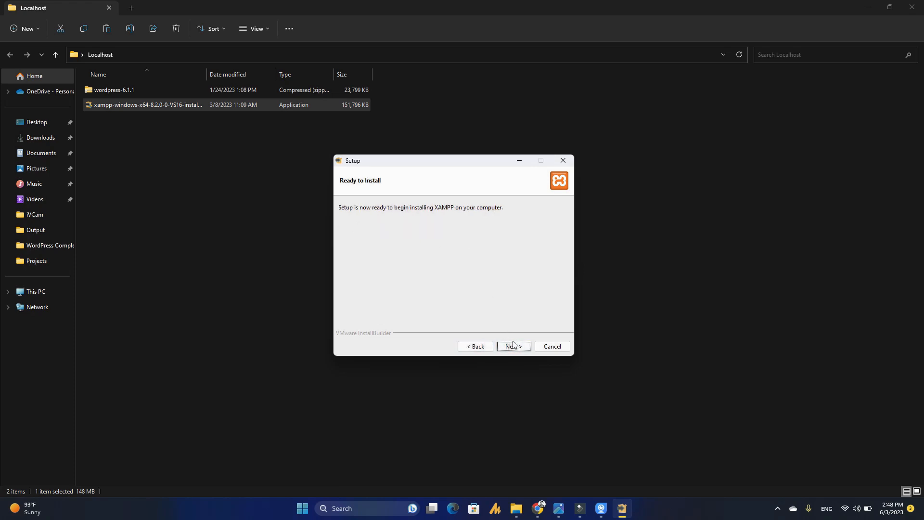
pyautogui.click(518, 346)
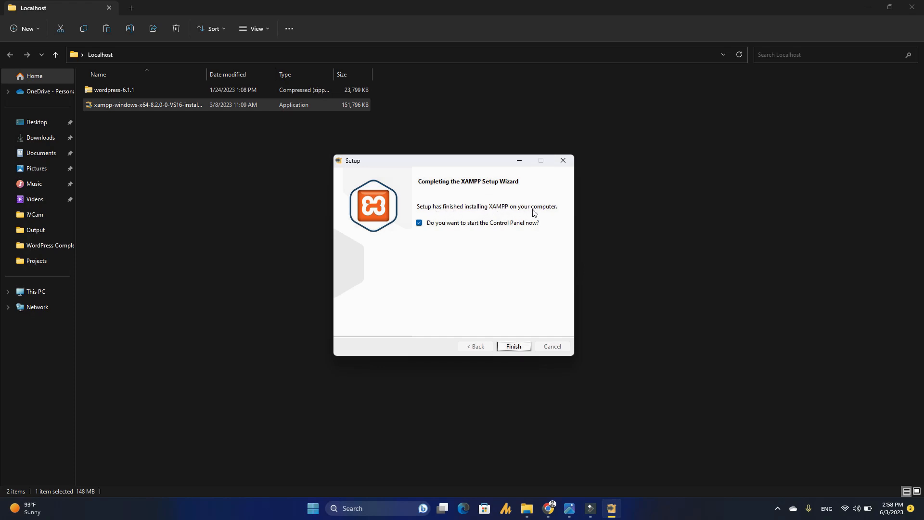
pyautogui.click(512, 347)
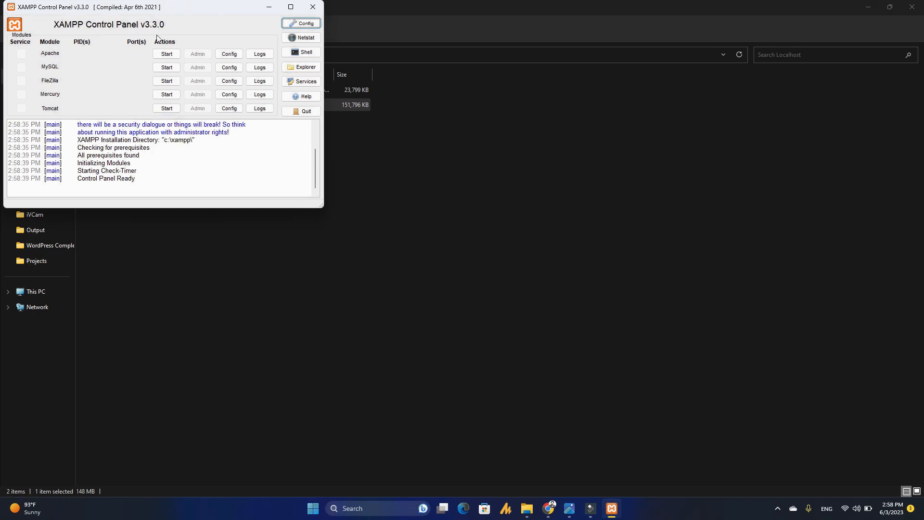
# - Start Apache (ports 80, 443) and MySQL (3306), then close the Control Panel window
pyautogui.moveTo(166, 7); pyautogui.dragTo(411, 150)
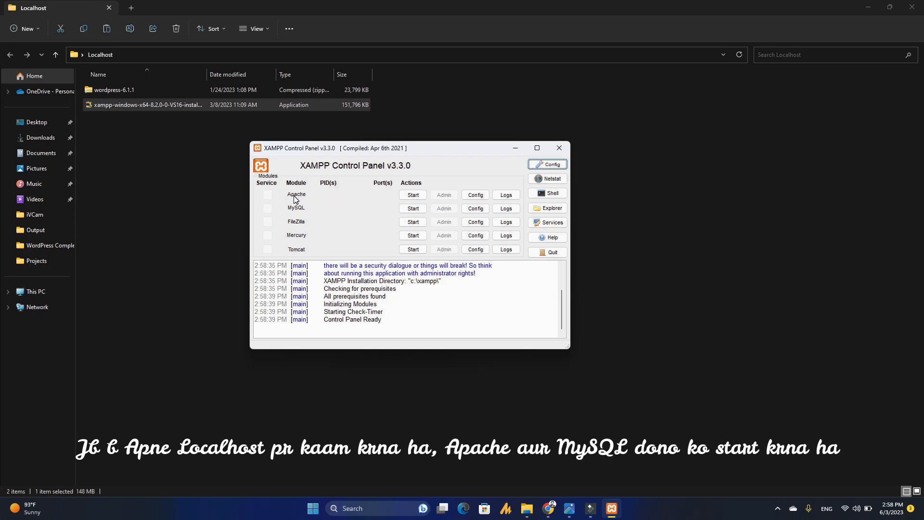
pyautogui.click(413, 194)
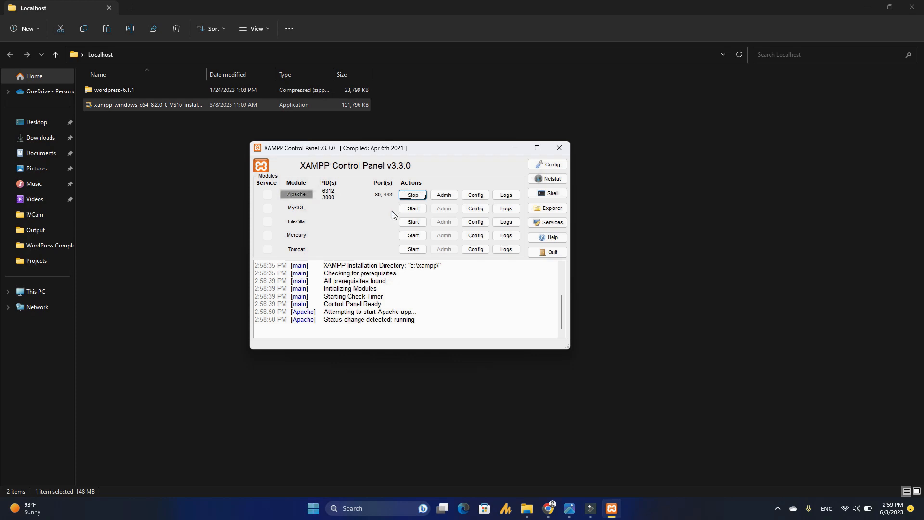
pyautogui.click(404, 211)
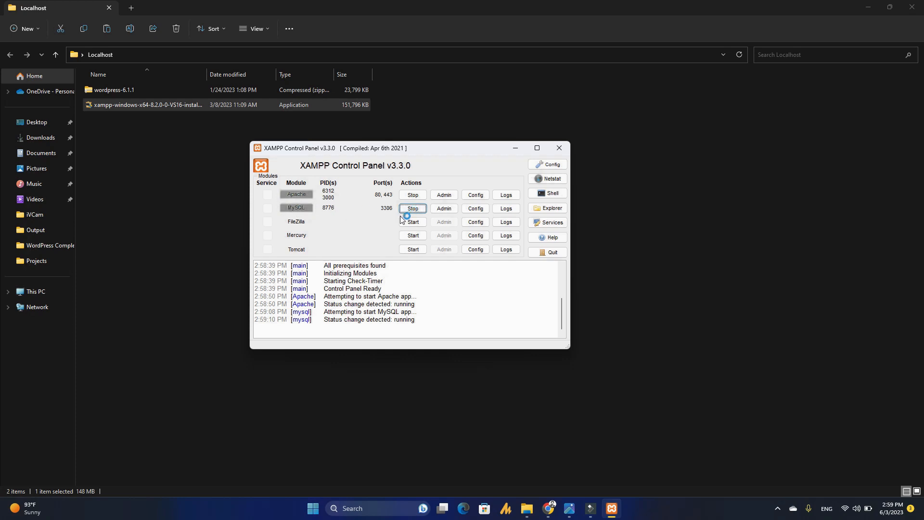
pyautogui.click(559, 149)
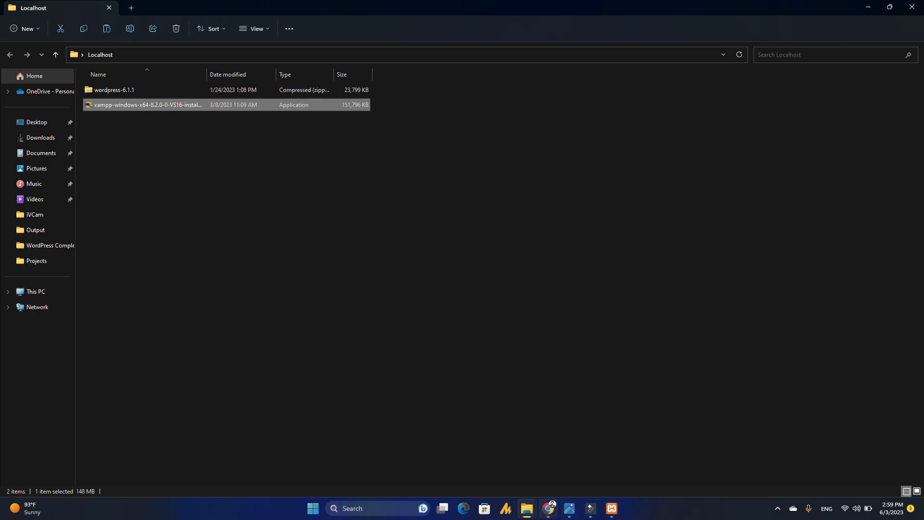
# - Load localhost in Chrome to show the Welcome to XAMPP dashboard
pyautogui.click(549, 508)
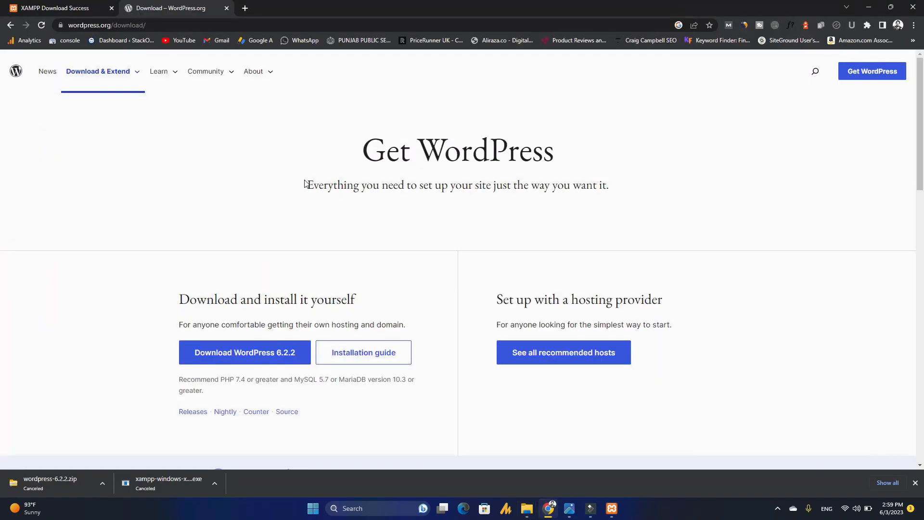
pyautogui.click(206, 28)
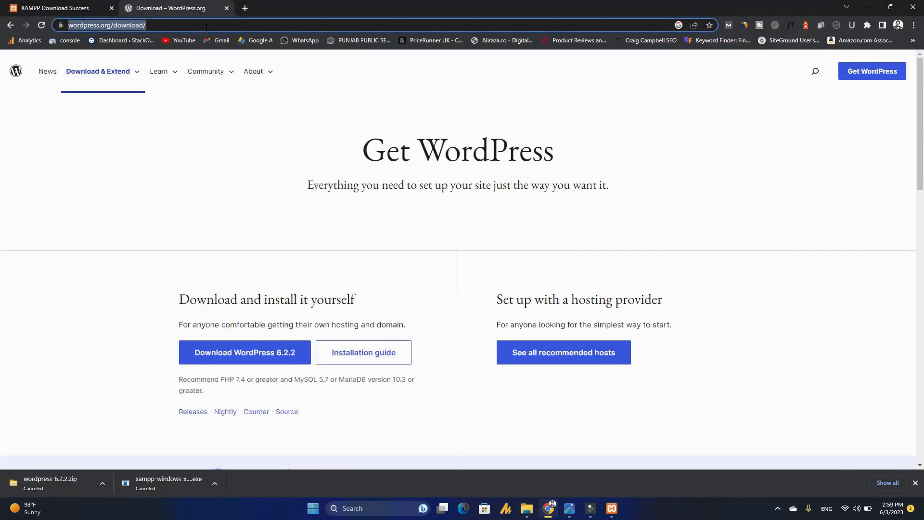
pyautogui.write('loca')
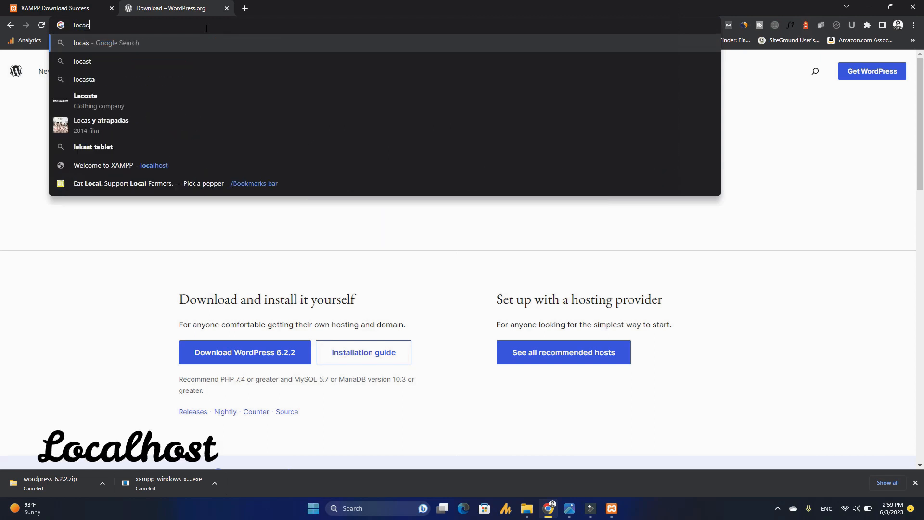
pyautogui.write('lhost')
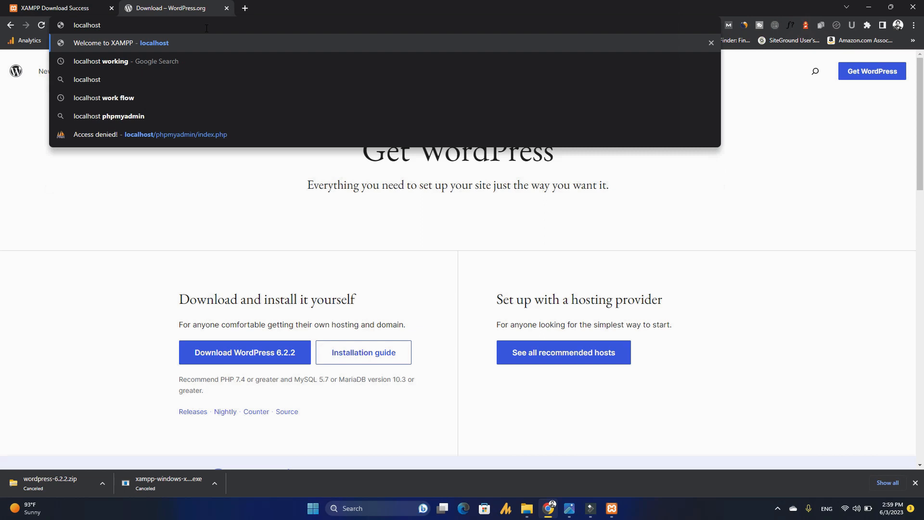
pyautogui.press('Return')
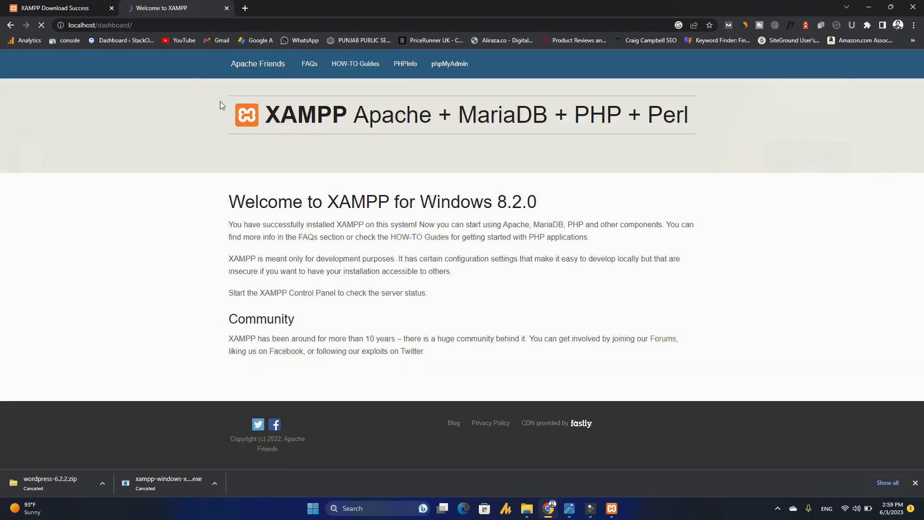
pyautogui.moveTo(232, 98); pyautogui.dragTo(387, 102)
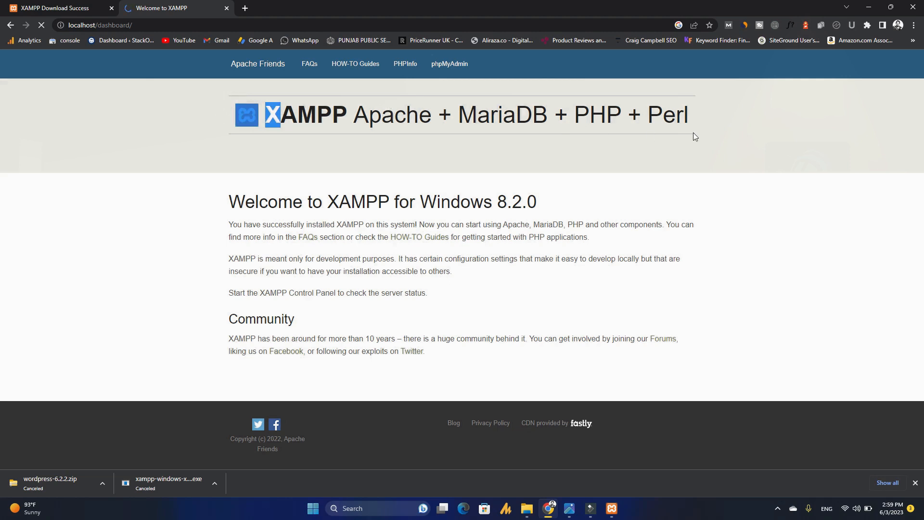
pyautogui.moveTo(693, 133); pyautogui.dragTo(723, 132)
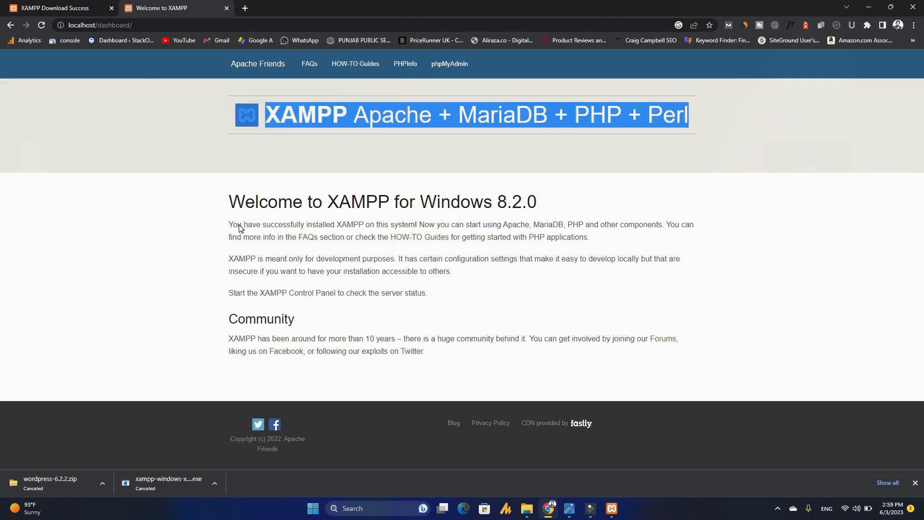
pyautogui.click(207, 240)
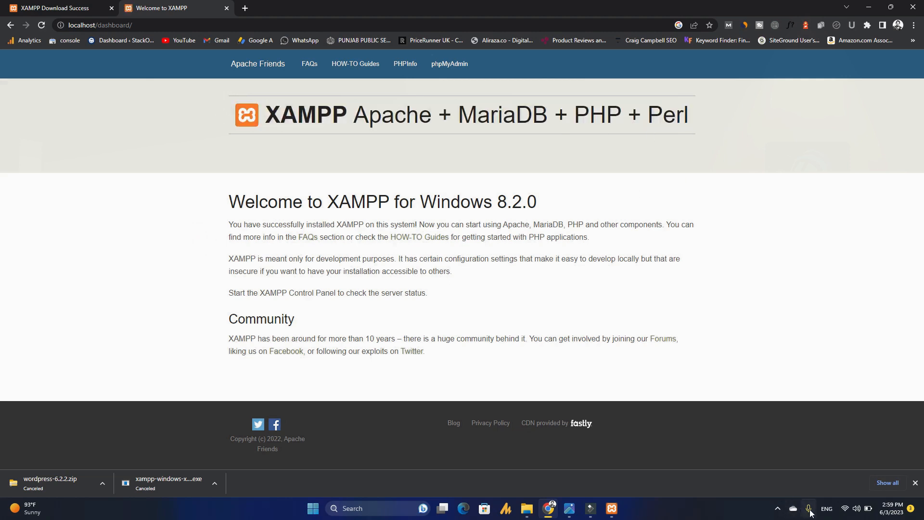
# - Turn Wi-Fi off in Quick Settings and reload the localhost page
pyautogui.click(848, 511)
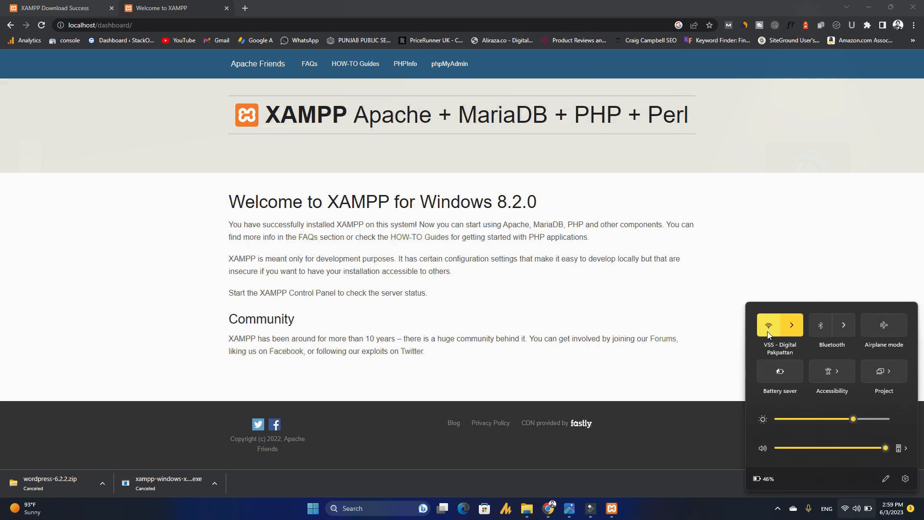
pyautogui.click(768, 327)
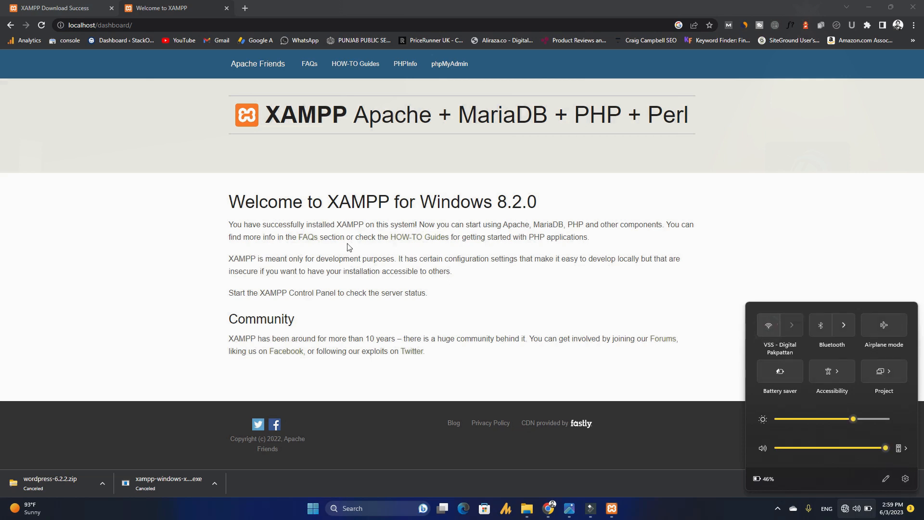
pyautogui.click(157, 201)
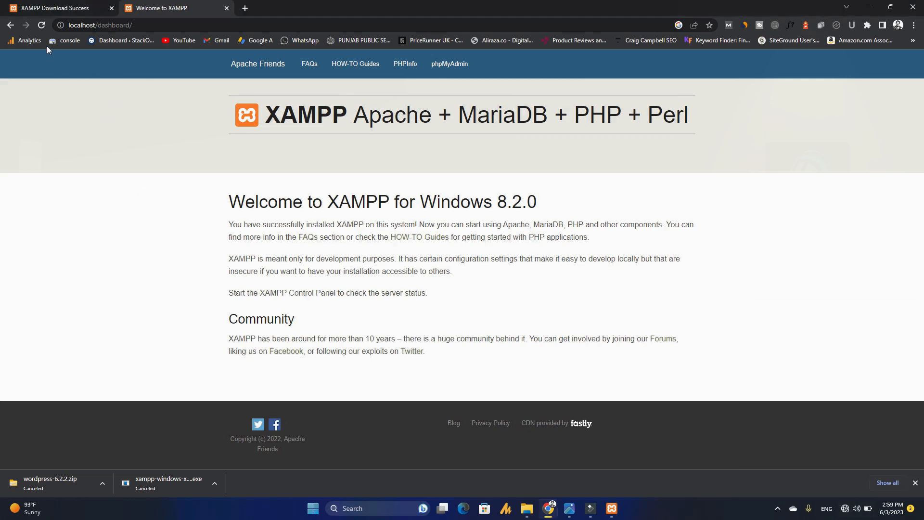
pyautogui.click(41, 28)
# - Select the wordpress-6.1.1 zip archive in the Localhost folder
pyautogui.moveTo(222, 198); pyautogui.dragTo(566, 201)
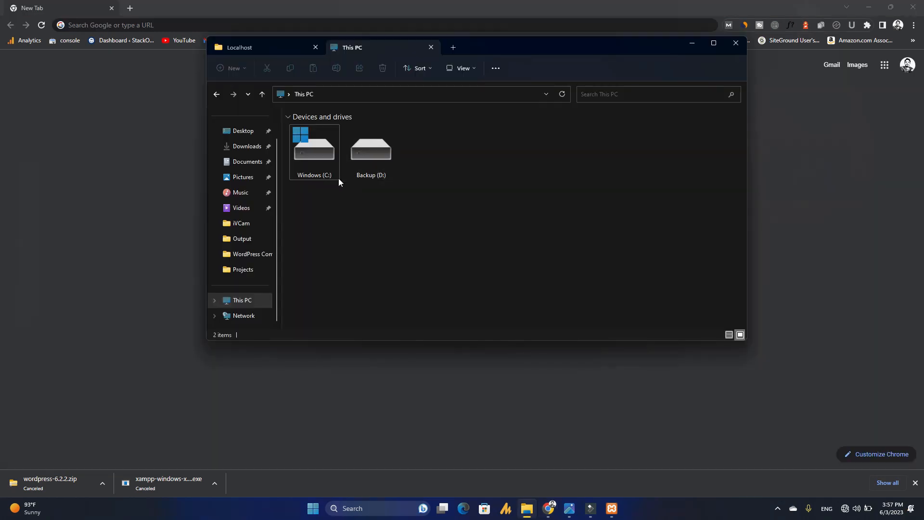
pyautogui.click(278, 48)
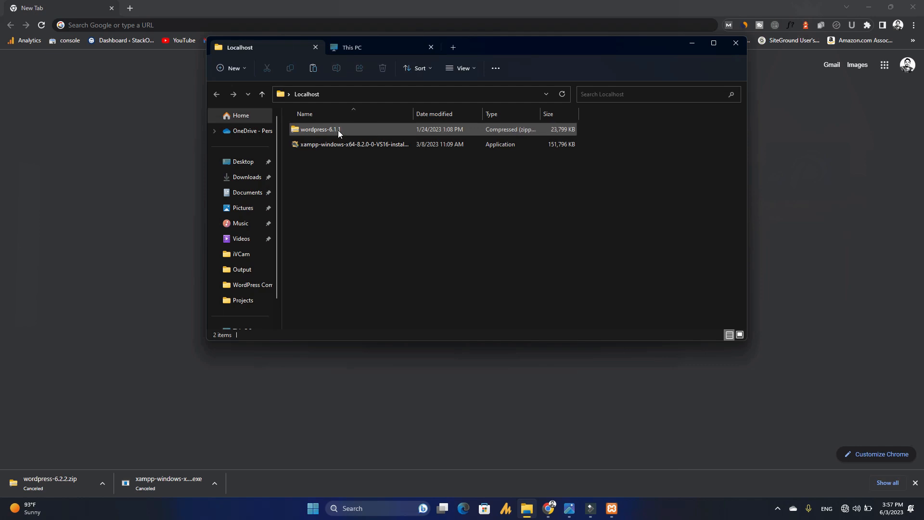
pyautogui.click(338, 130)
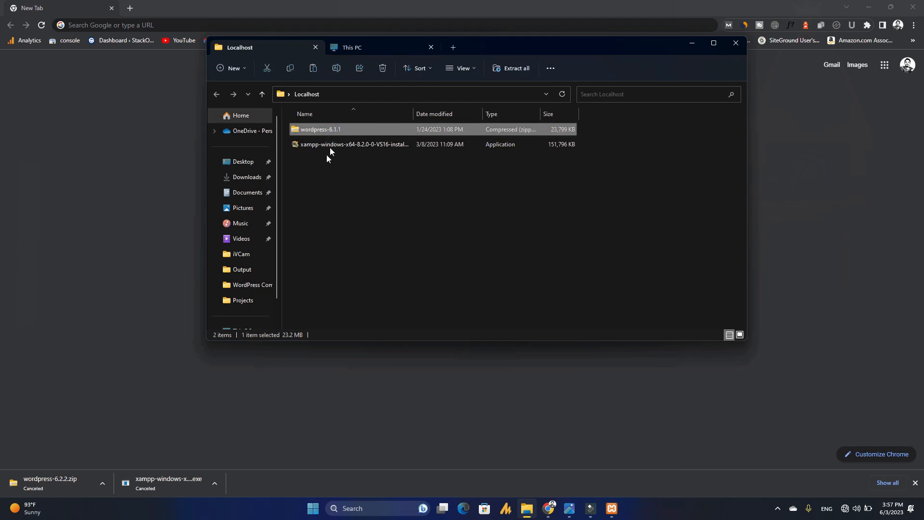
# - Navigate from This PC through Windows (C:) and xampp into htdocs
pyautogui.click(347, 46)
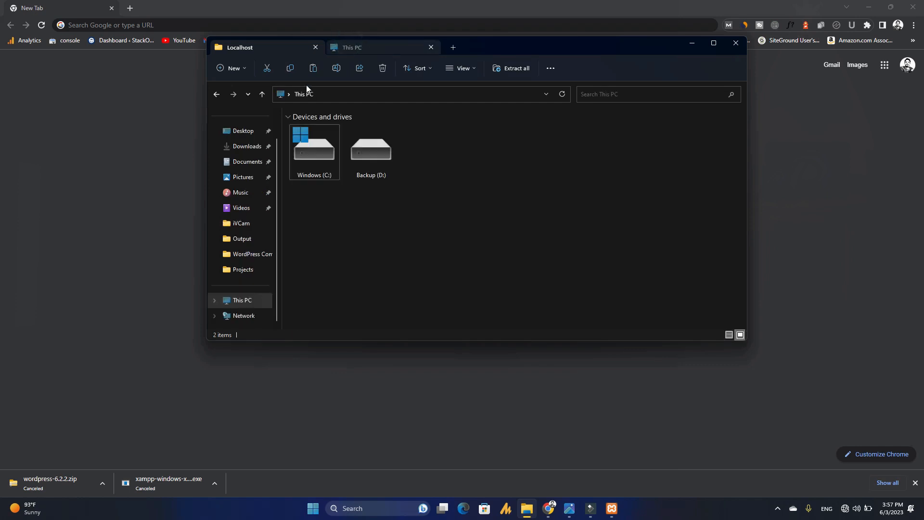
pyautogui.doubleClick(320, 155)
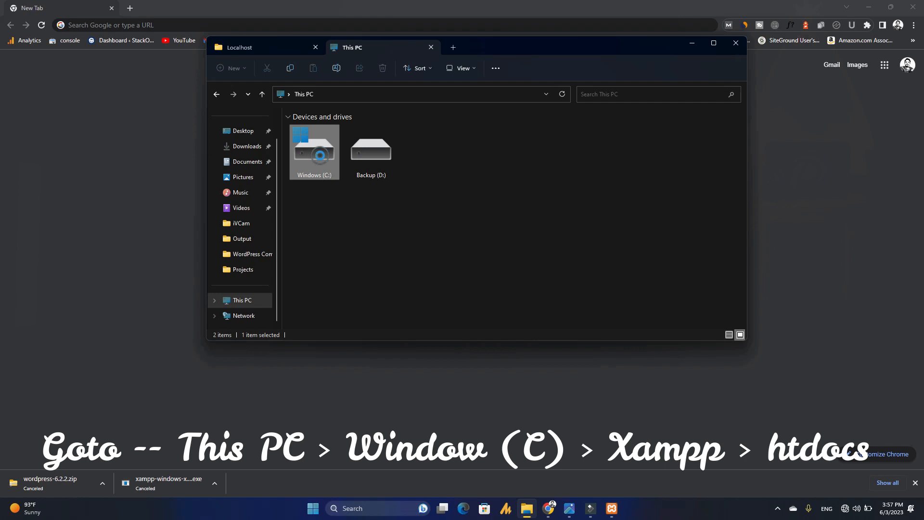
pyautogui.click(317, 235)
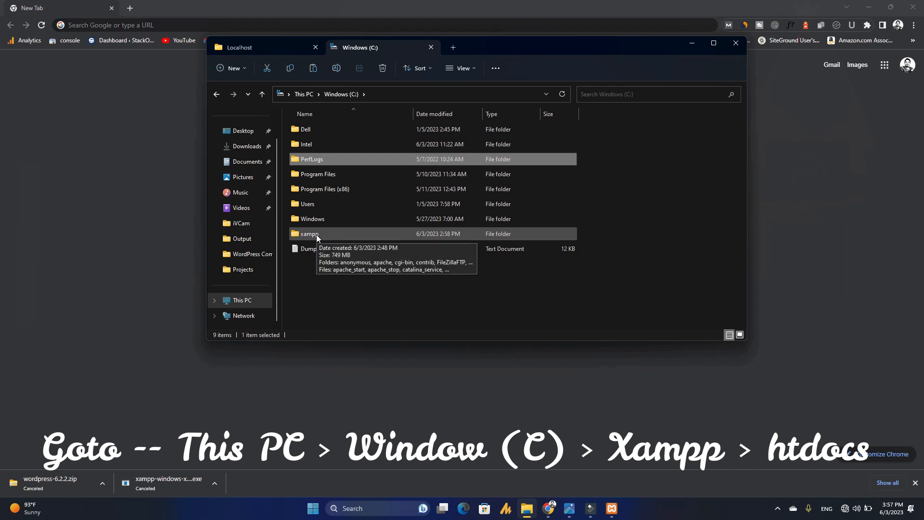
pyautogui.doubleClick(311, 235)
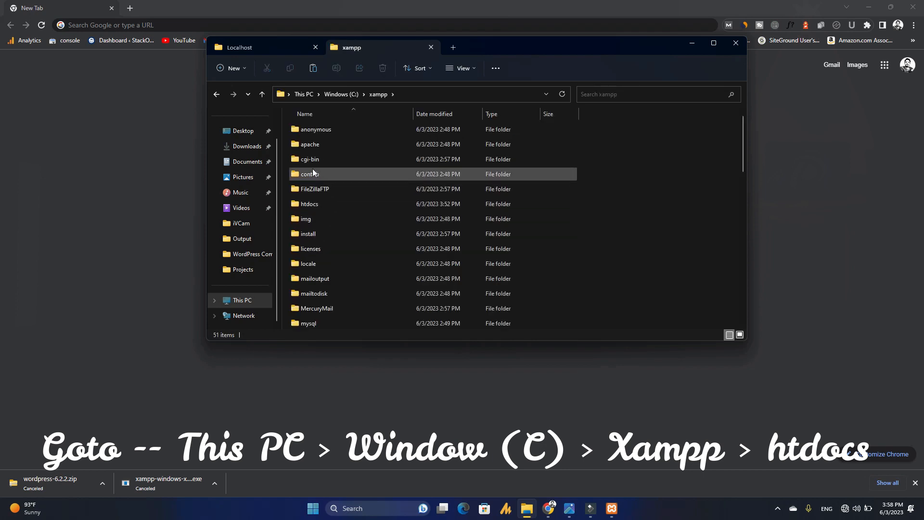
pyautogui.doubleClick(316, 204)
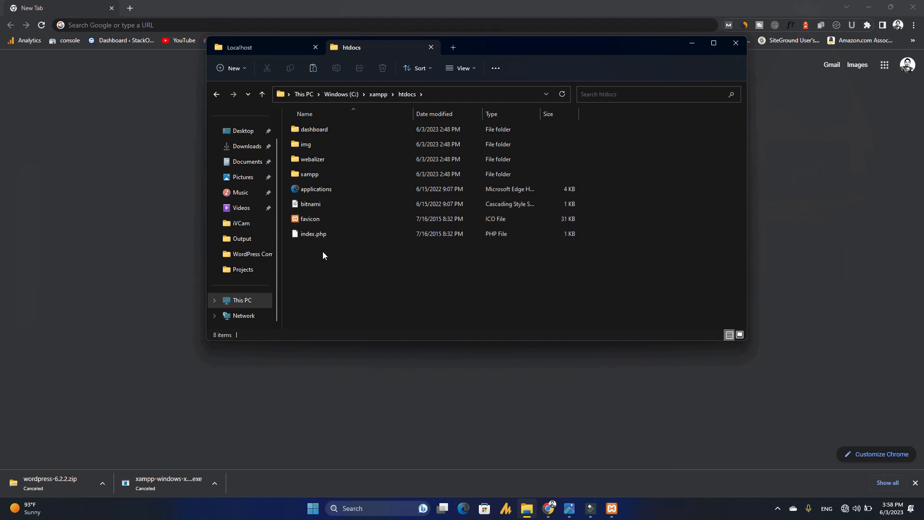
# - Create a new folder named pakpattan in htdocs and paste the wordpress-6.1.1 zip into it
pyautogui.rightClick(324, 264)
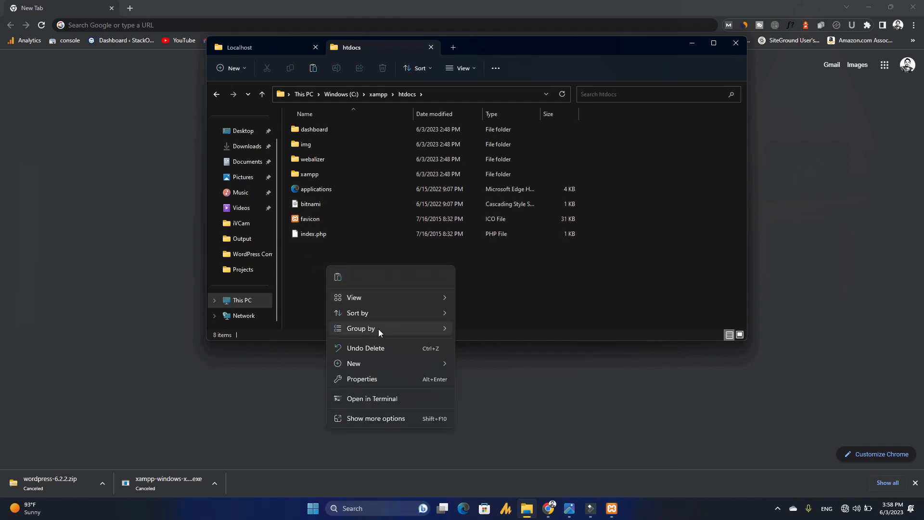
pyautogui.moveTo(412, 365)
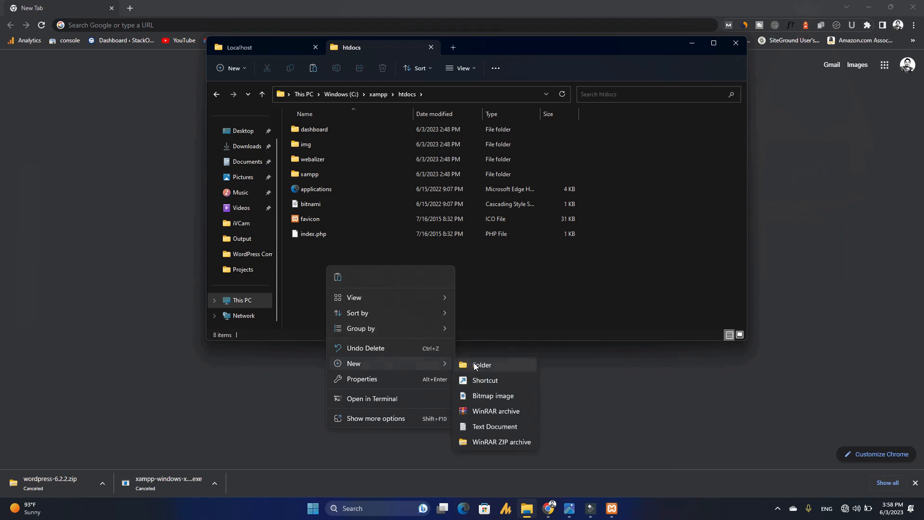
pyautogui.click(481, 364)
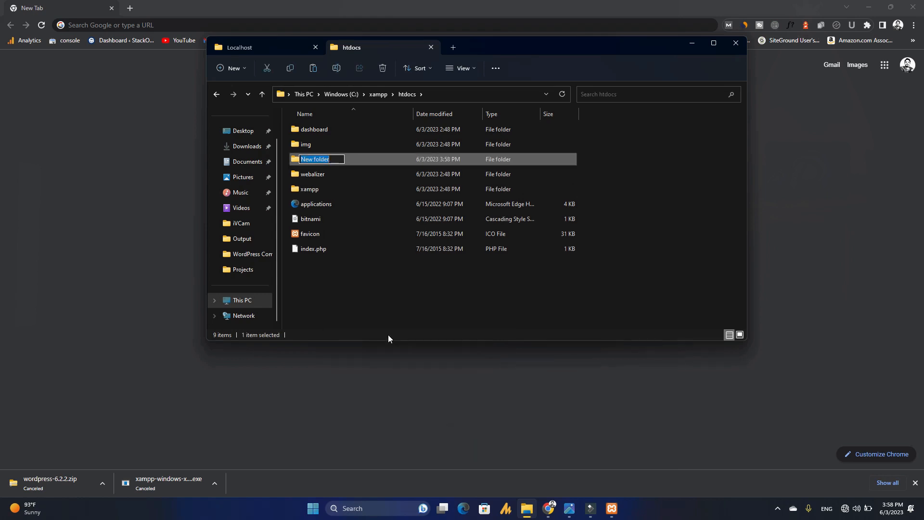
pyautogui.write('pakpattan')
pyautogui.press('Return')
pyautogui.press('Return')
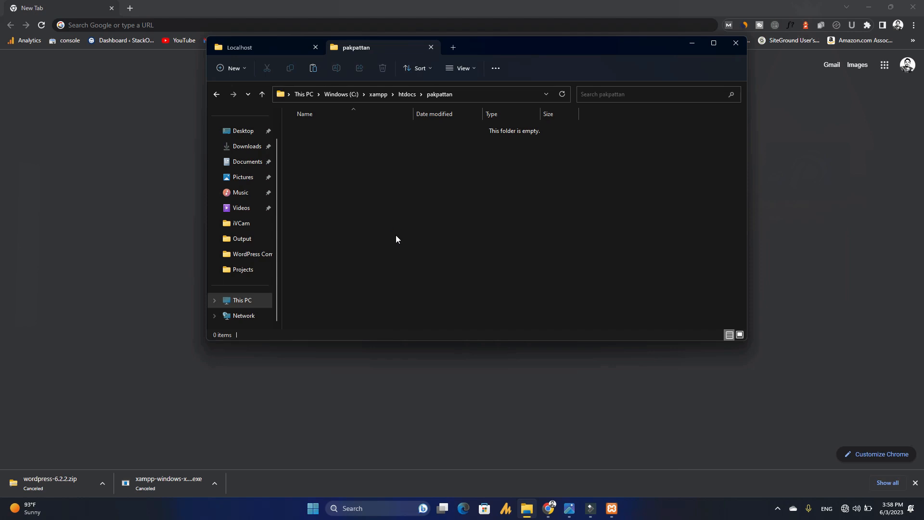
pyautogui.hotkey('ctrl', 'v')
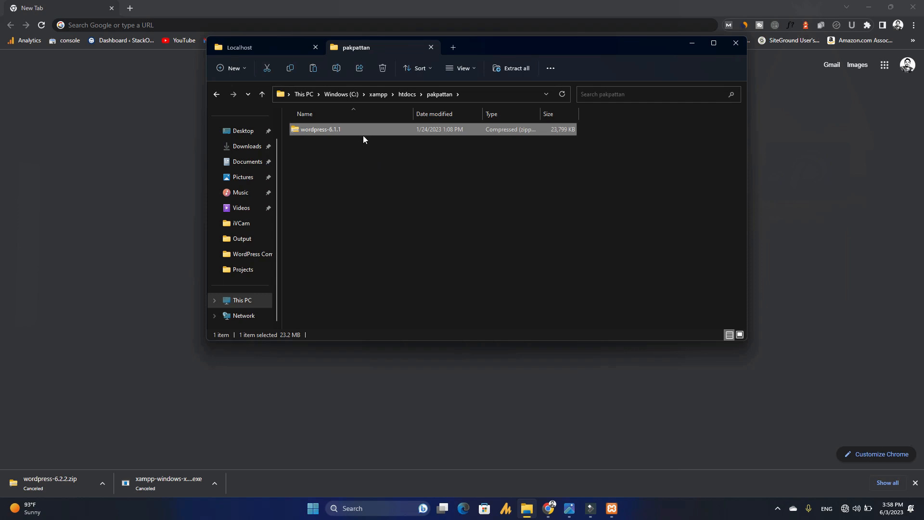
# - Extract the wordpress-6.1.1 zip to its default wordpress-6.1.1 folder inside pakpattan
pyautogui.rightClick(359, 131)
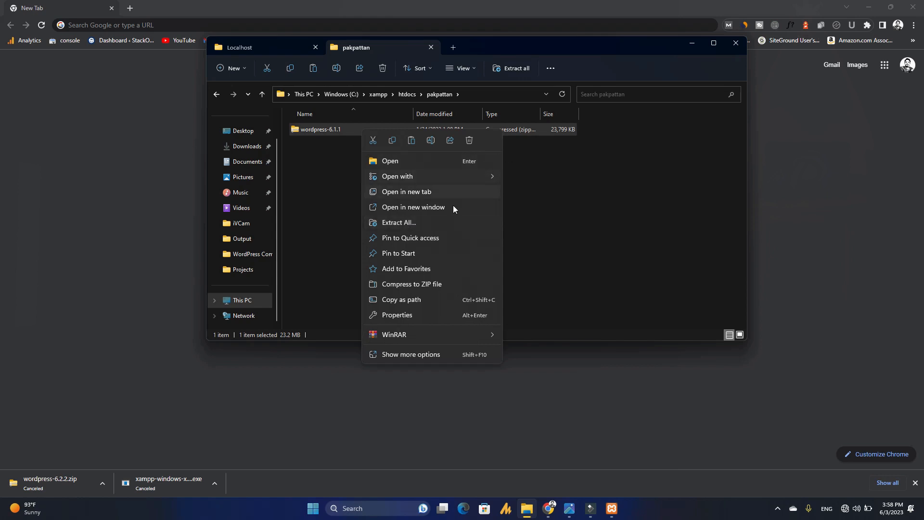
pyautogui.click(432, 222)
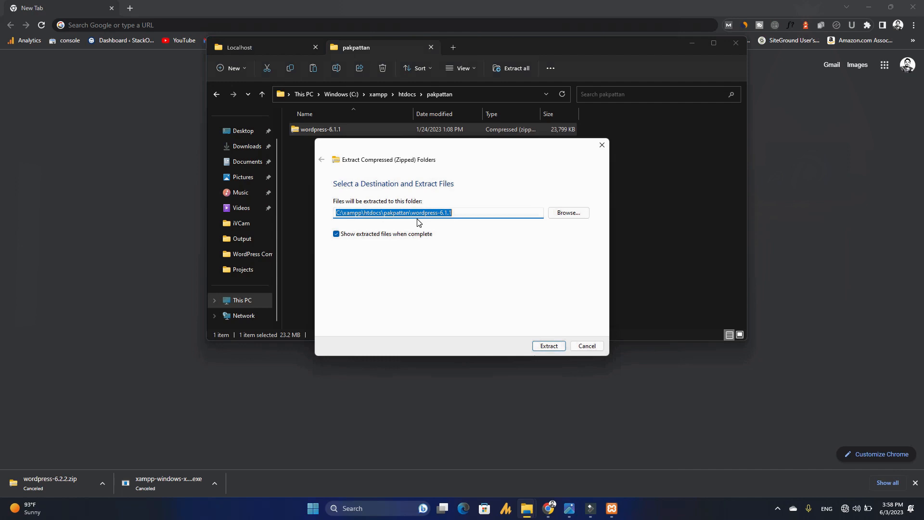
pyautogui.click(554, 345)
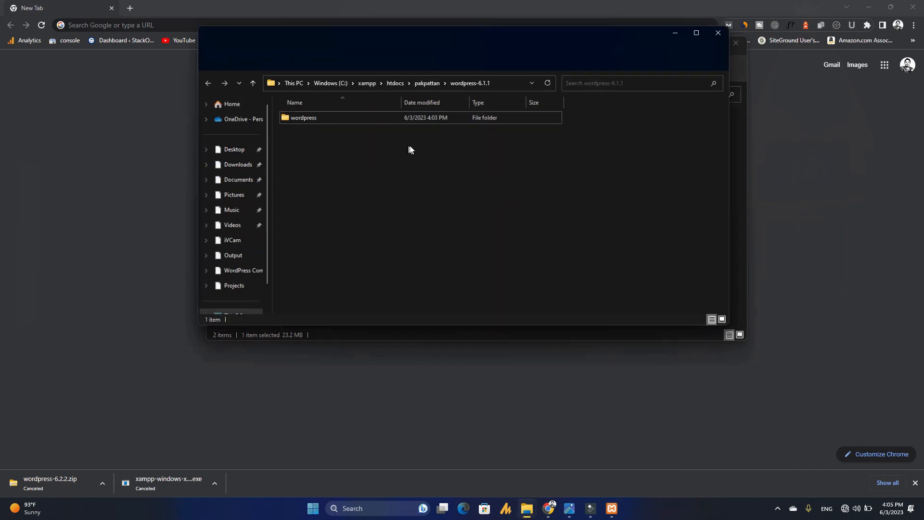
# - Delete the wordpress-6.1.1 zip file from the pakpattan folder
pyautogui.click(428, 82)
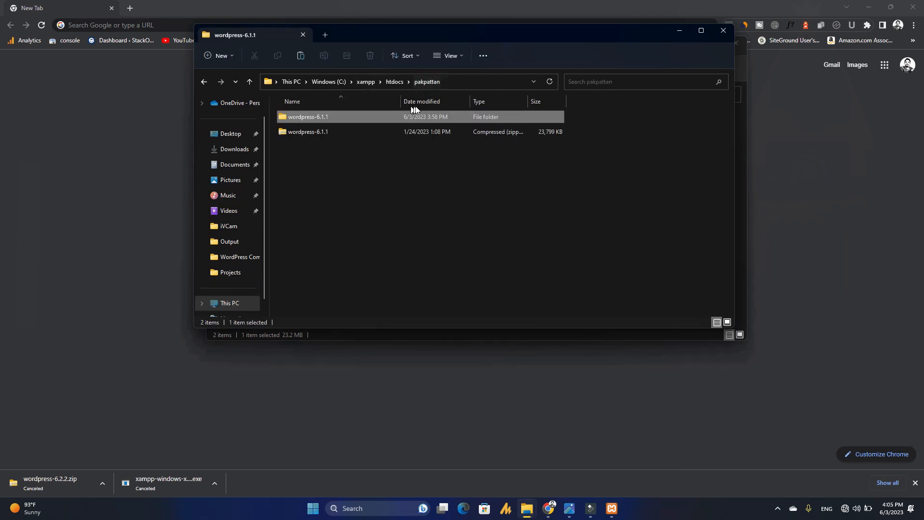
pyautogui.click(348, 135)
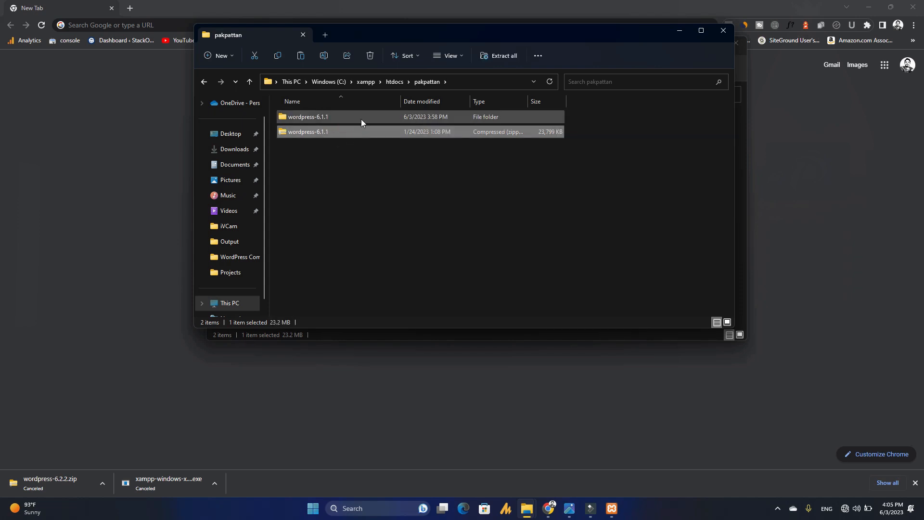
pyautogui.click(319, 134)
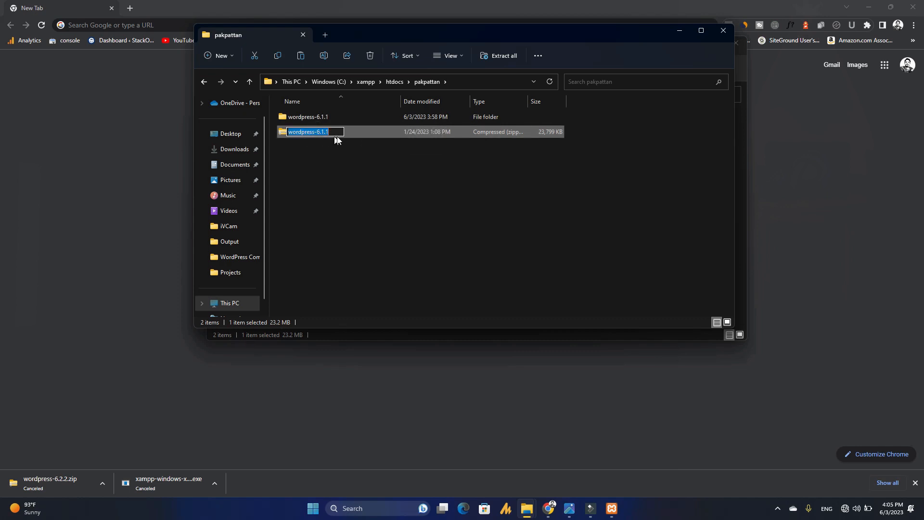
pyautogui.press('BackSpace')
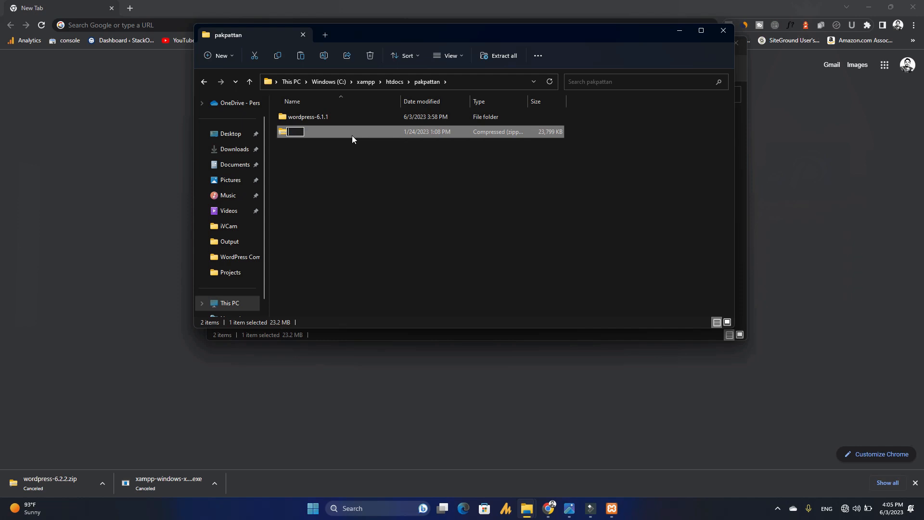
pyautogui.click(365, 131)
pyautogui.press('F2')
pyautogui.press('BackSpace')
pyautogui.click(450, 132)
pyautogui.rightClick(449, 132)
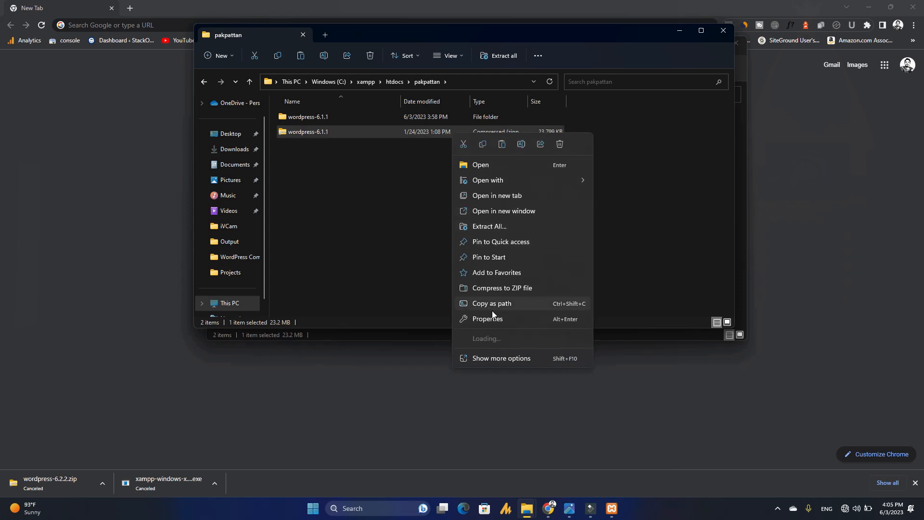
pyautogui.click(563, 144)
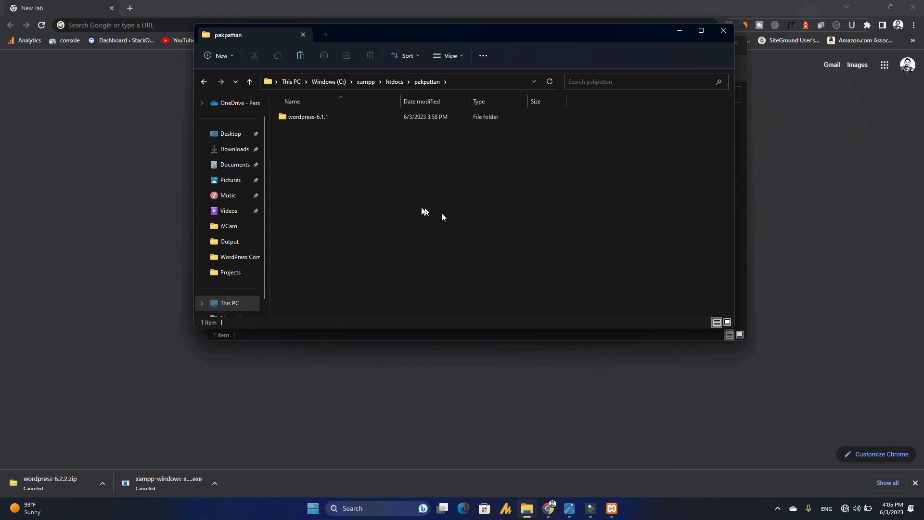
# - Move the wordpress folder out of wordpress-6.1.1 directly into pakpattan
pyautogui.doubleClick(317, 117)
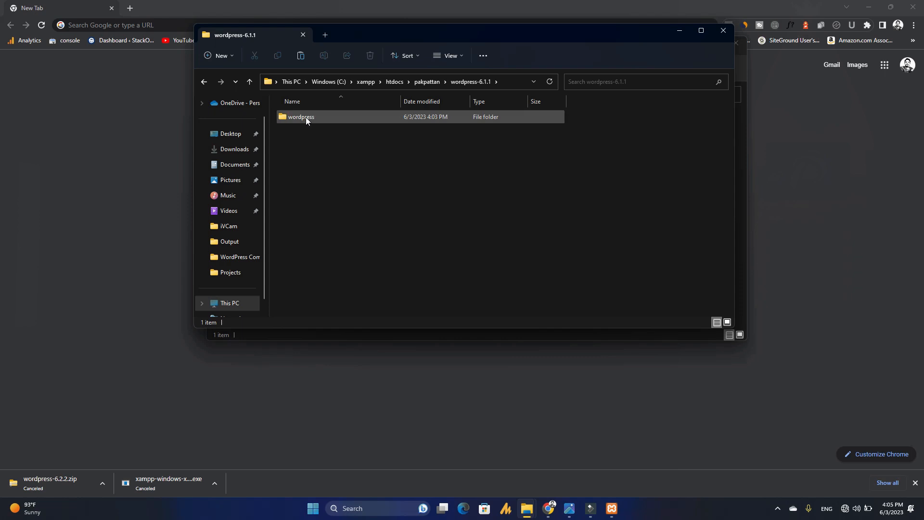
pyautogui.click(304, 118)
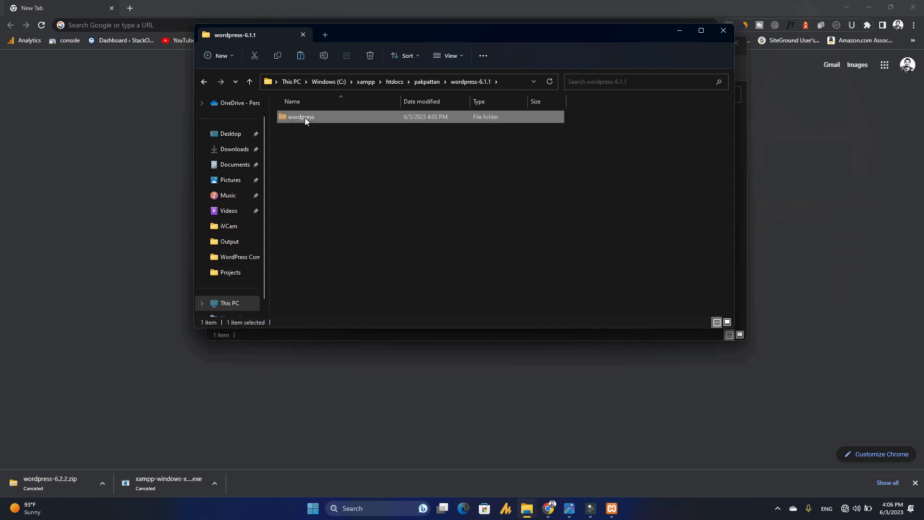
pyautogui.click(421, 83)
pyautogui.click(318, 148)
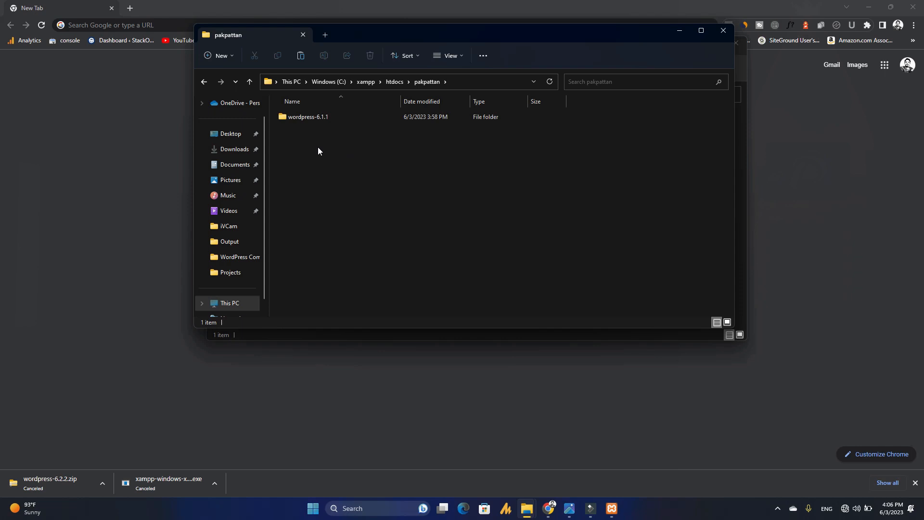
pyautogui.hotkey('ctrl', 'v')
pyautogui.click(311, 121)
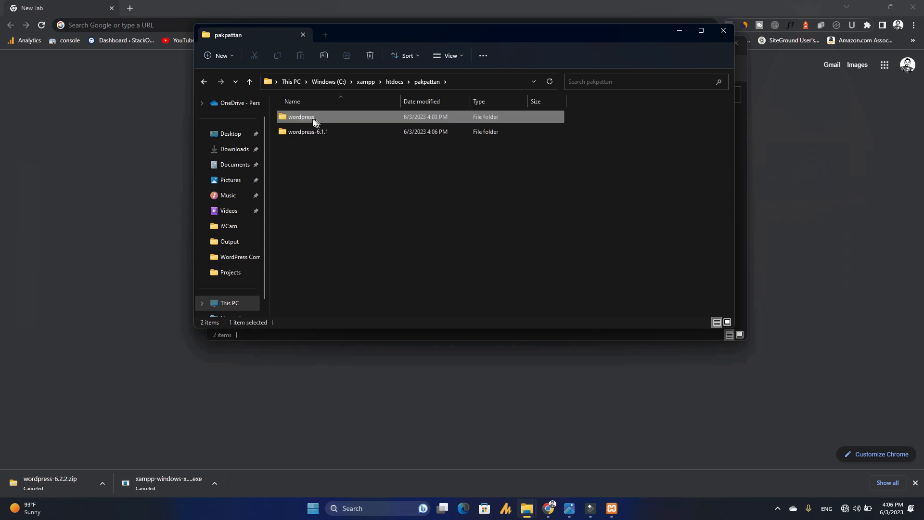
# - Delete the now-empty wordpress-6.1.1 folder and minimize the File Explorer window
pyautogui.doubleClick(310, 133)
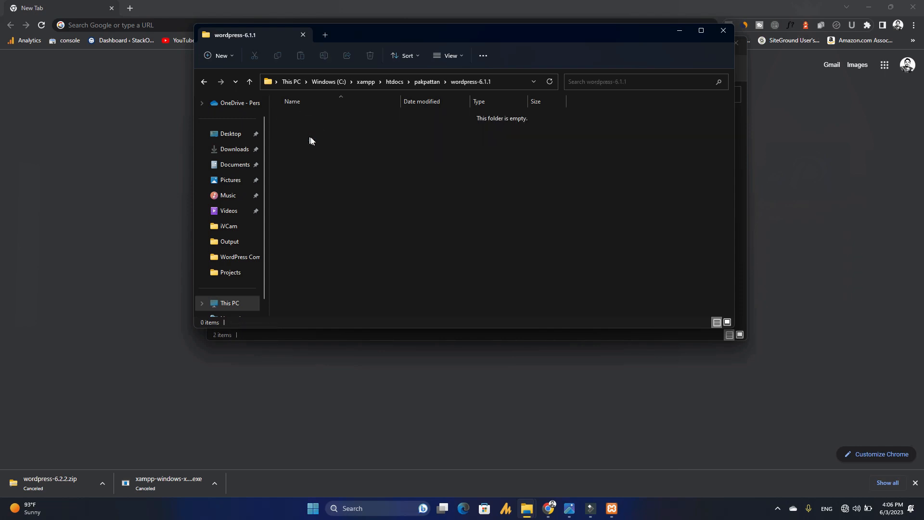
pyautogui.hotkey('alt', 'Left')
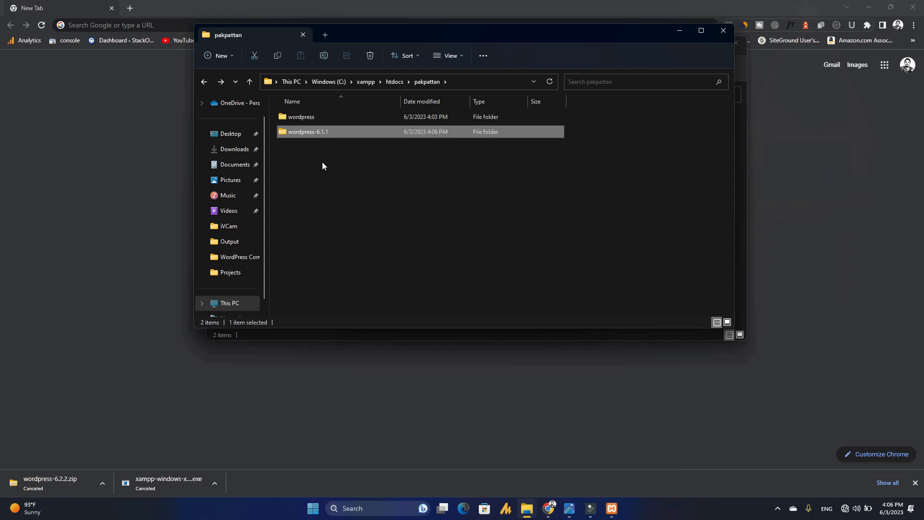
pyautogui.press('Delete')
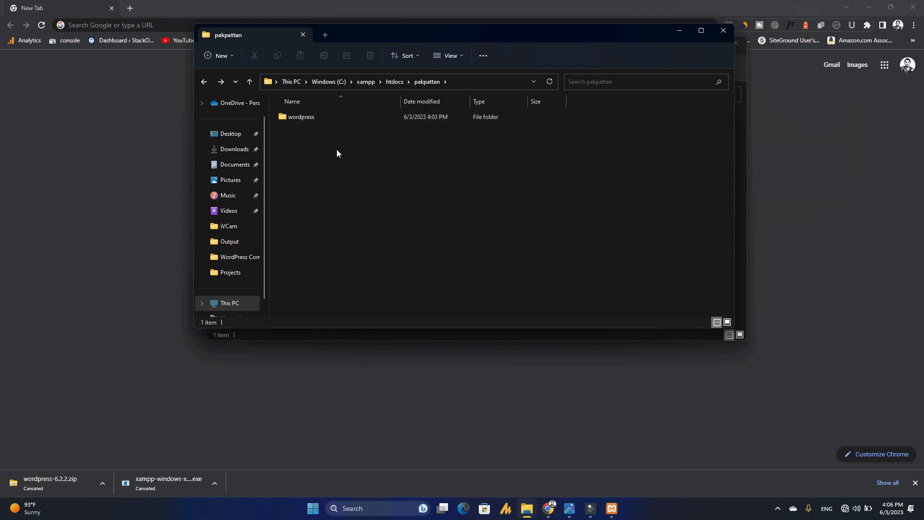
pyautogui.click(680, 31)
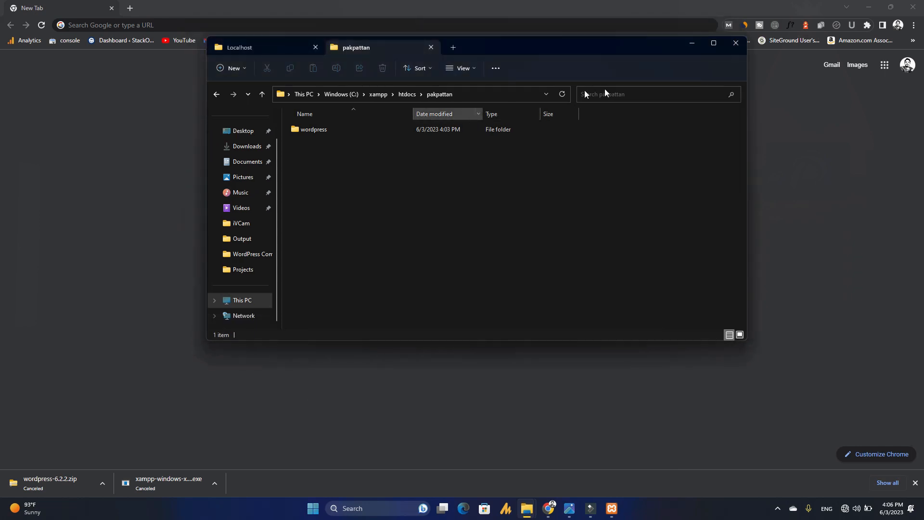
# - Load the localhost page in Google Chrome
pyautogui.click(693, 43)
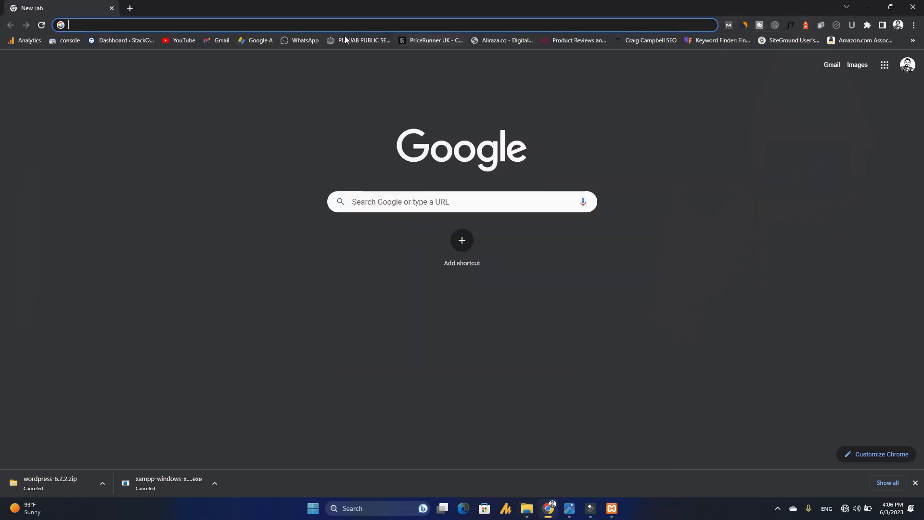
pyautogui.write('localhost')
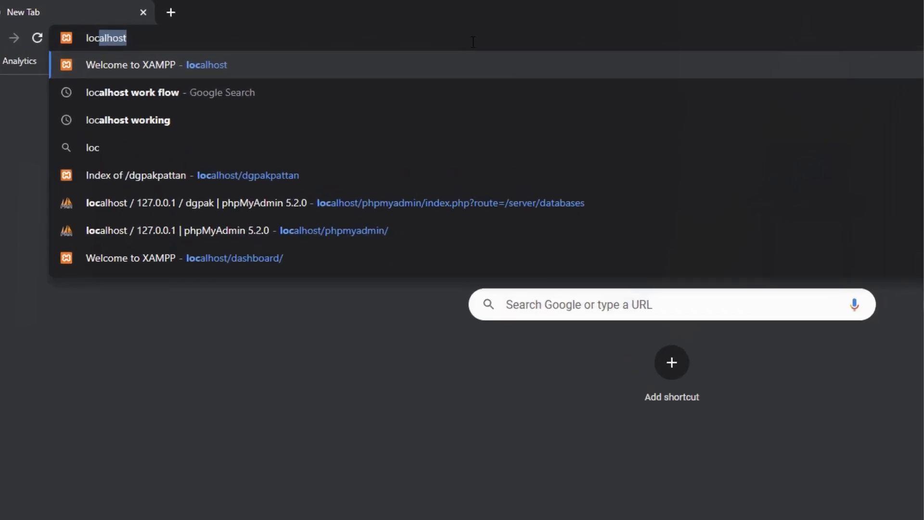
pyautogui.press('Return')
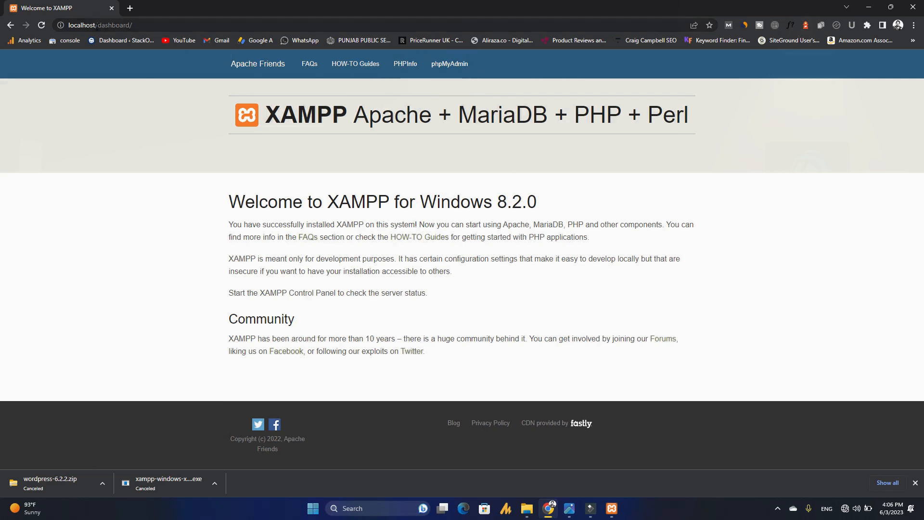
# - Change the address to localhost/pakpattan to show the folder listing with wordpress/
pyautogui.moveTo(98, 26); pyautogui.dragTo(152, 26)
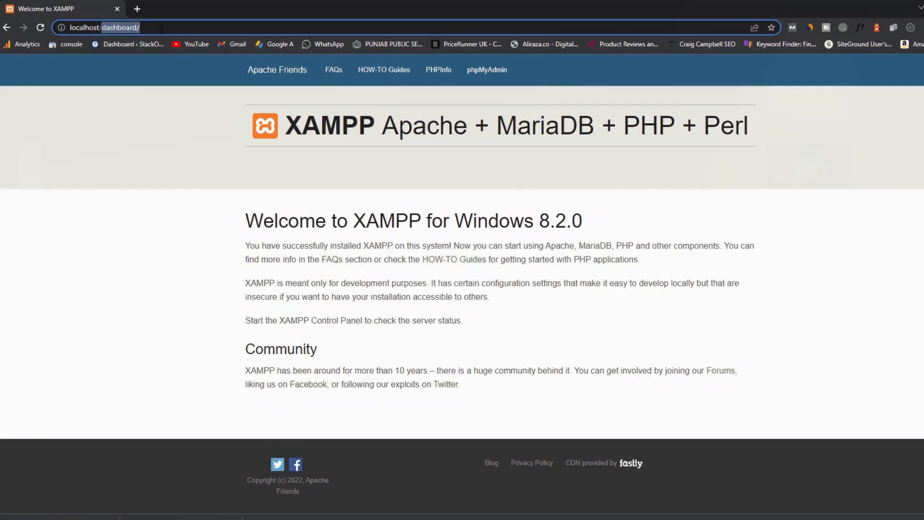
pyautogui.press('BackSpace')
pyautogui.write('pakpa')
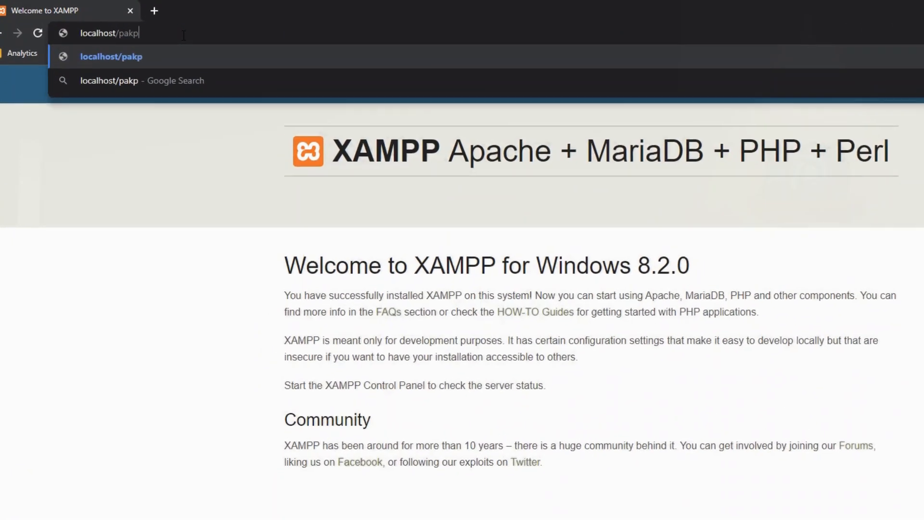
pyautogui.write('ttan')
pyautogui.press('Return')
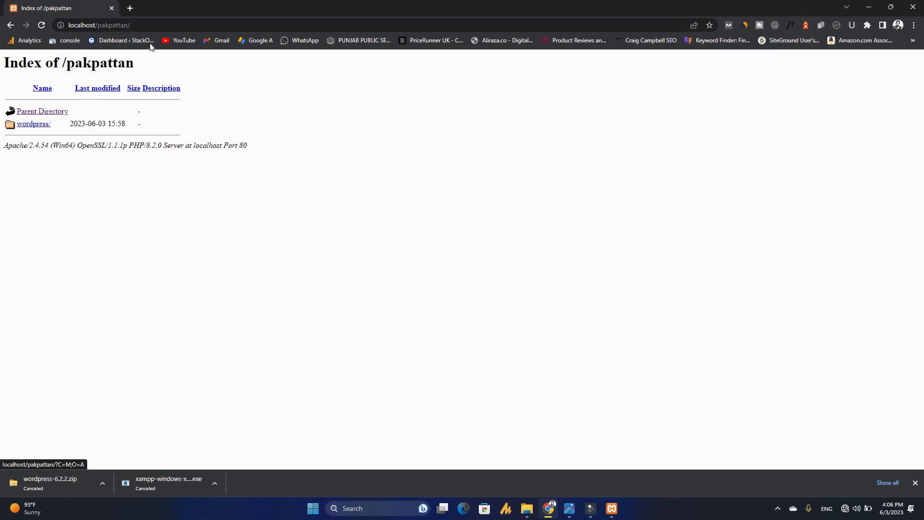
pyautogui.click(141, 26)
pyautogui.click(141, 25)
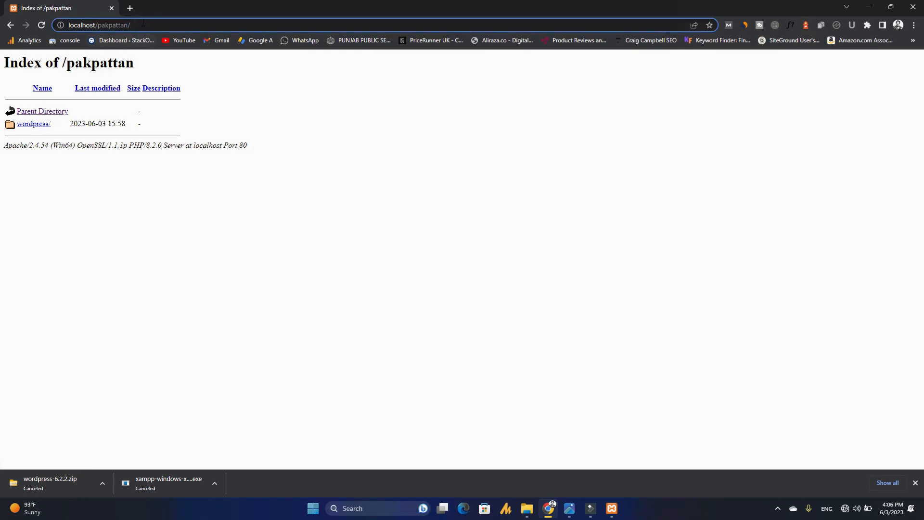
# - Load localhost/pakpattan/wordpress, review the required database details, then open a new tab
pyautogui.write('wordpress')
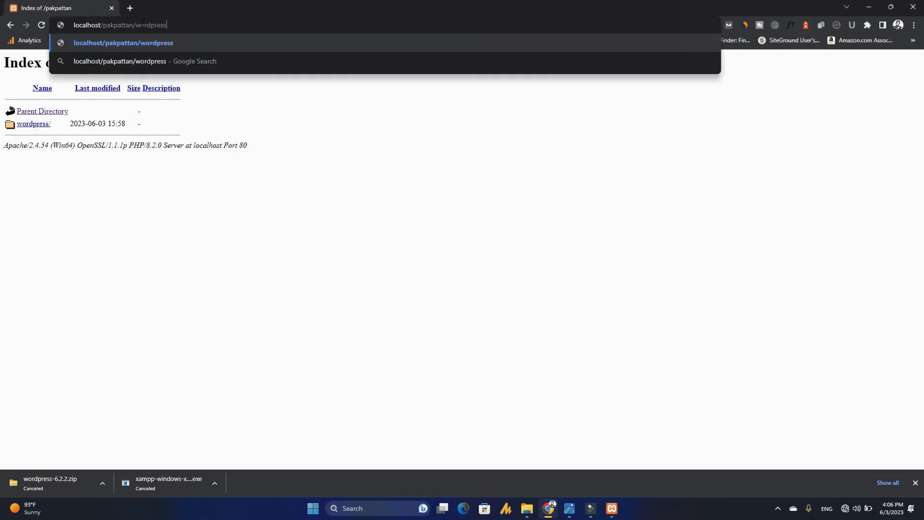
pyautogui.press('Return')
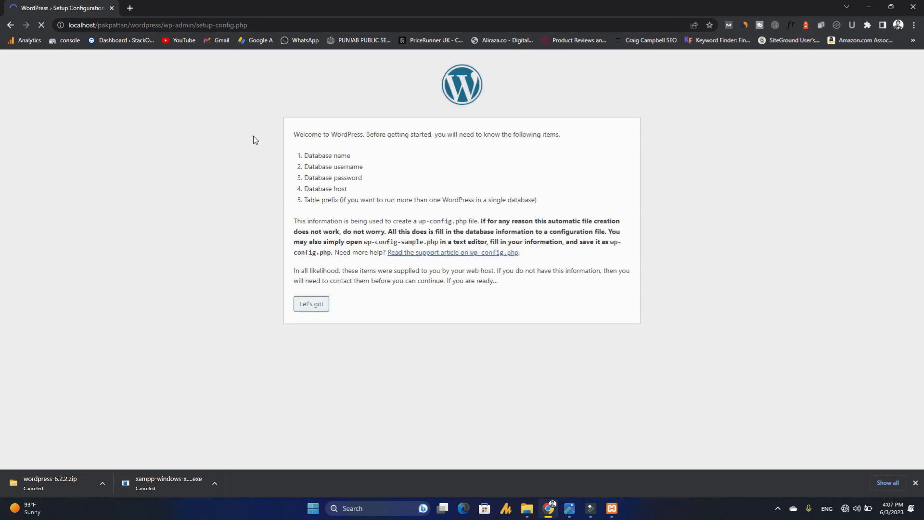
pyautogui.moveTo(307, 157); pyautogui.dragTo(359, 200)
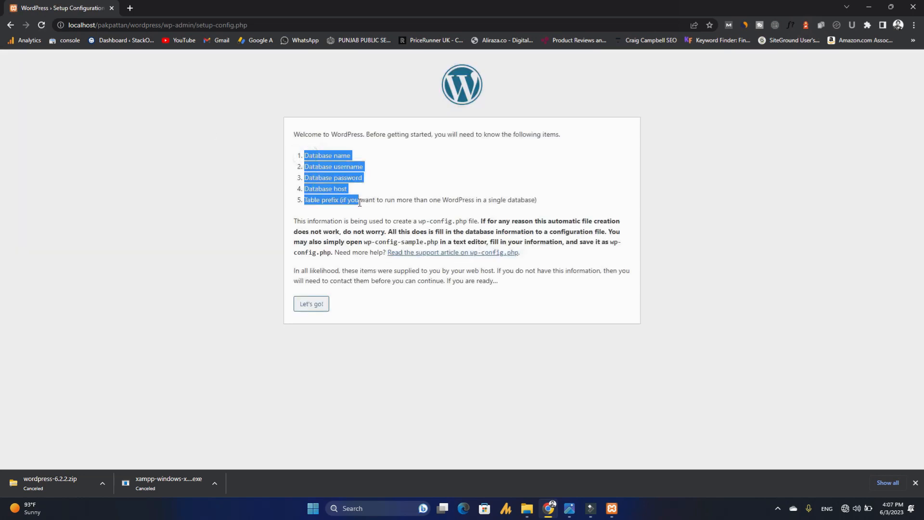
pyautogui.click(172, 111)
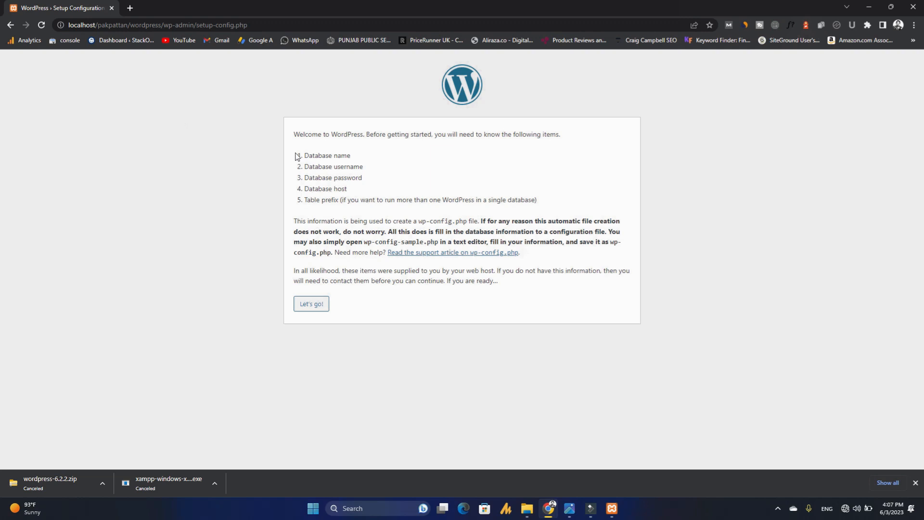
pyautogui.moveTo(304, 154); pyautogui.dragTo(350, 159)
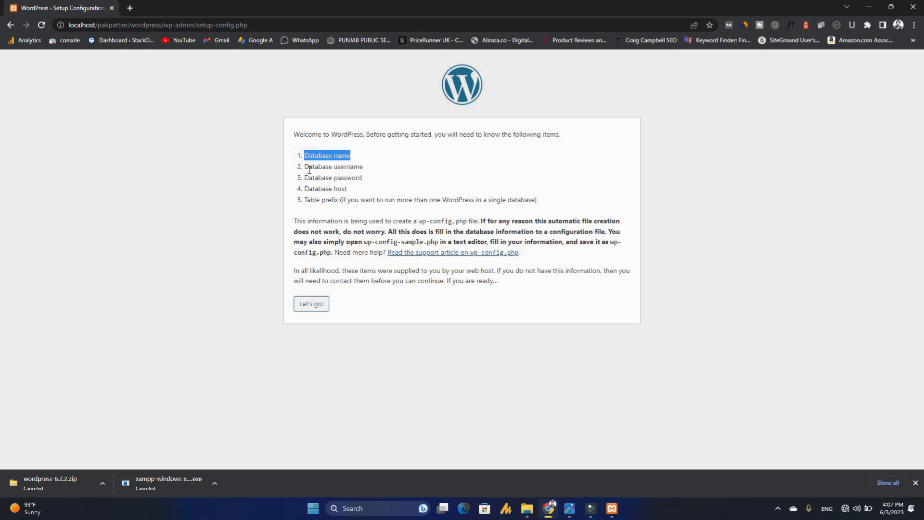
pyautogui.tripleClick(307, 166)
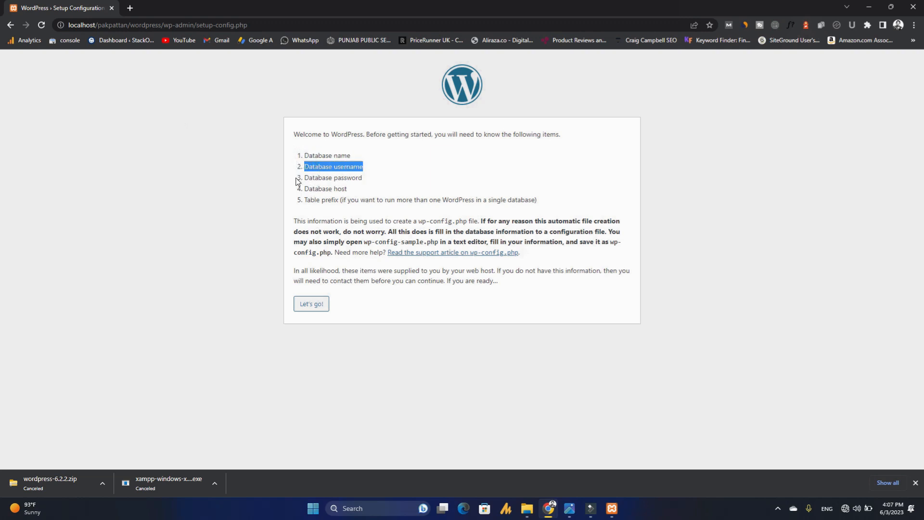
pyautogui.click(130, 9)
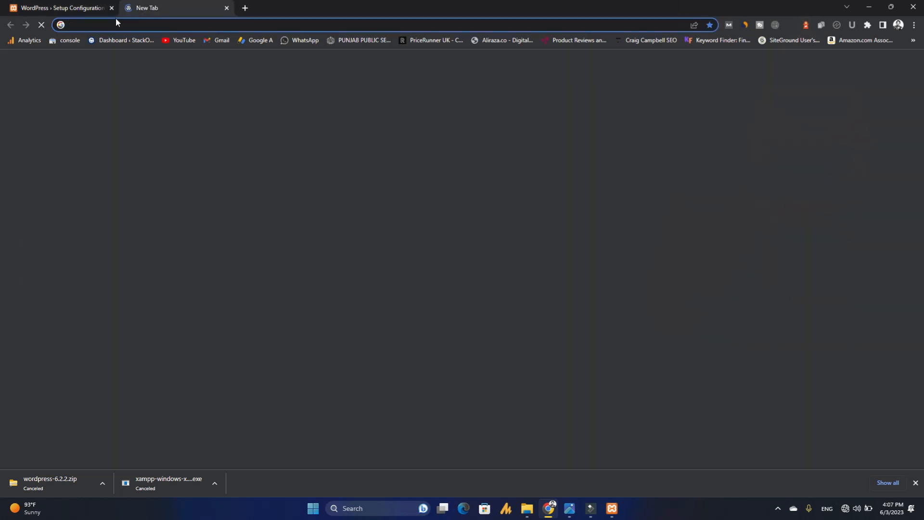
# - Load the localhost XAMPP welcome page and open phpMyAdmin
pyautogui.write('lo')
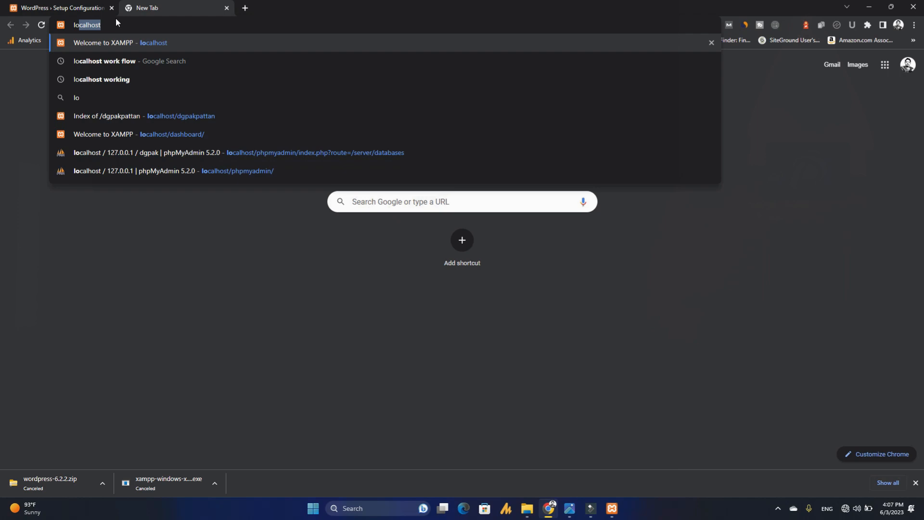
pyautogui.press('Return')
pyautogui.click(72, 8)
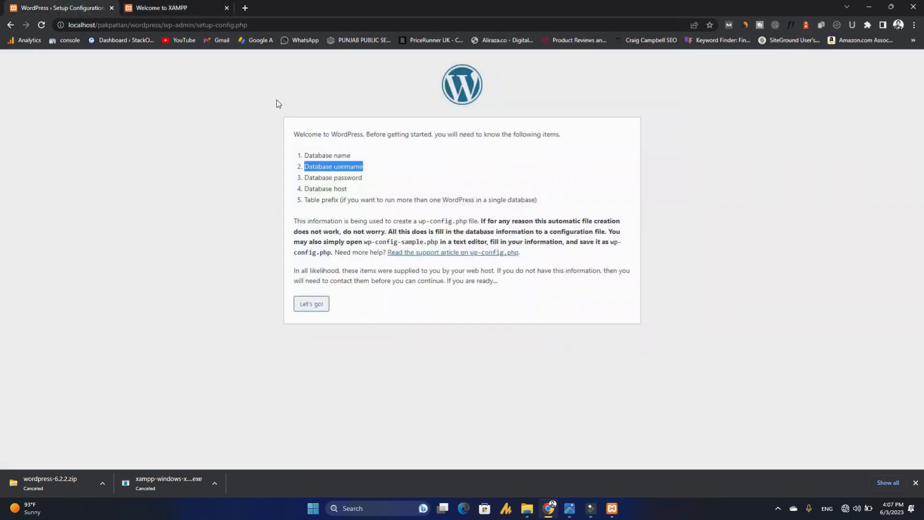
pyautogui.click(178, 7)
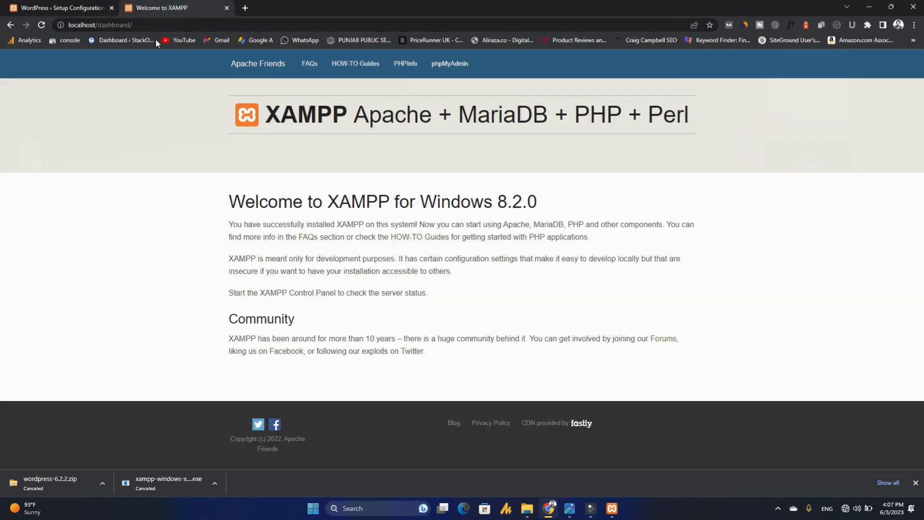
pyautogui.moveTo(98, 25); pyautogui.dragTo(132, 24)
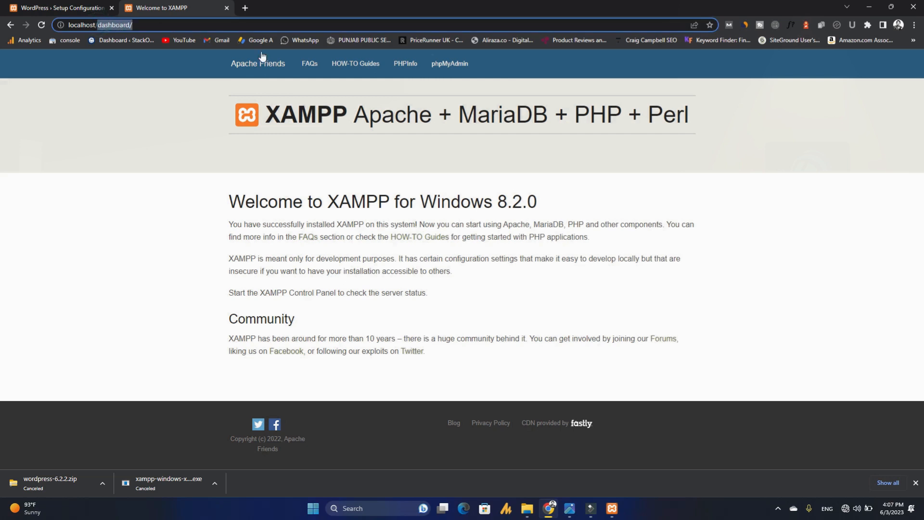
pyautogui.click(185, 108)
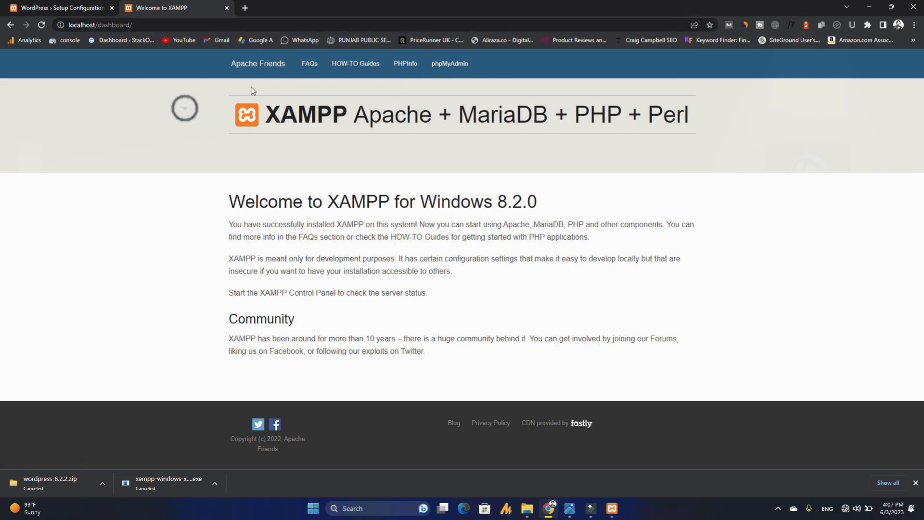
pyautogui.click(454, 76)
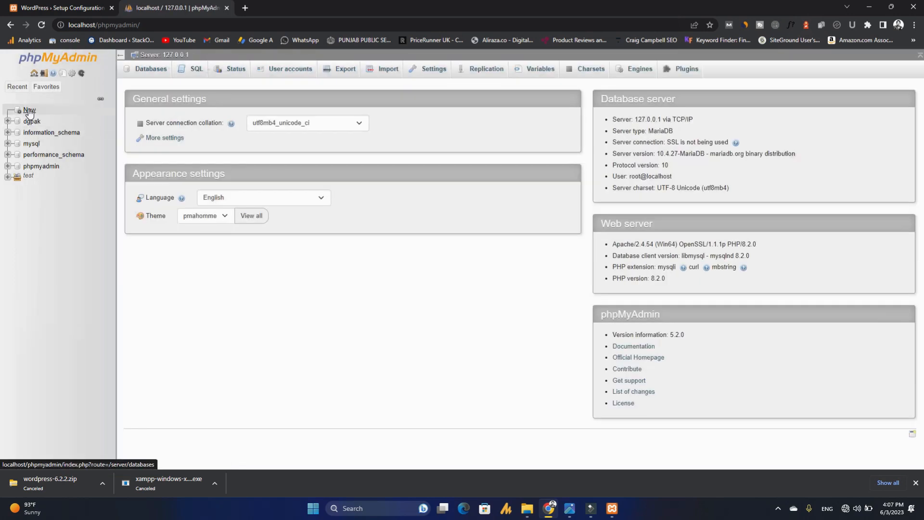
# - Create a new database named pakpattan, then return to the WordPress setup tab
pyautogui.click(29, 110)
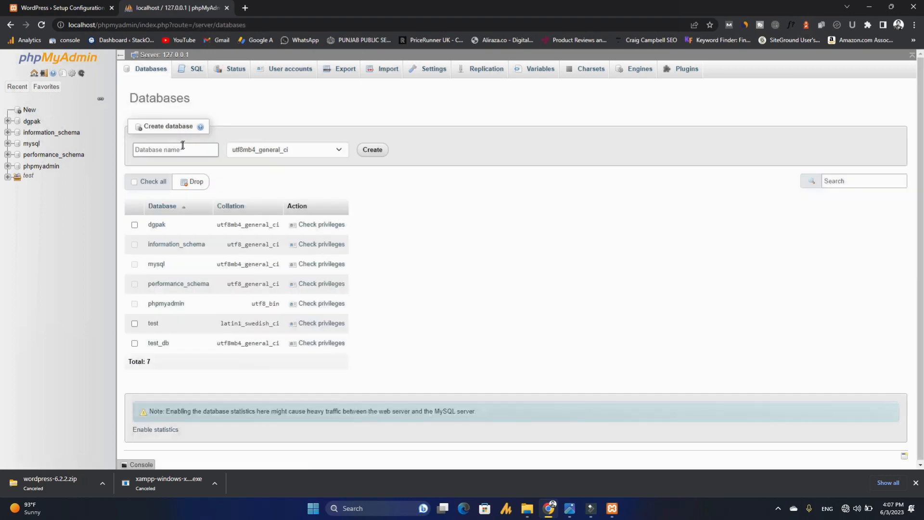
pyautogui.click(181, 147)
pyautogui.write('pakpattan')
pyautogui.click(373, 150)
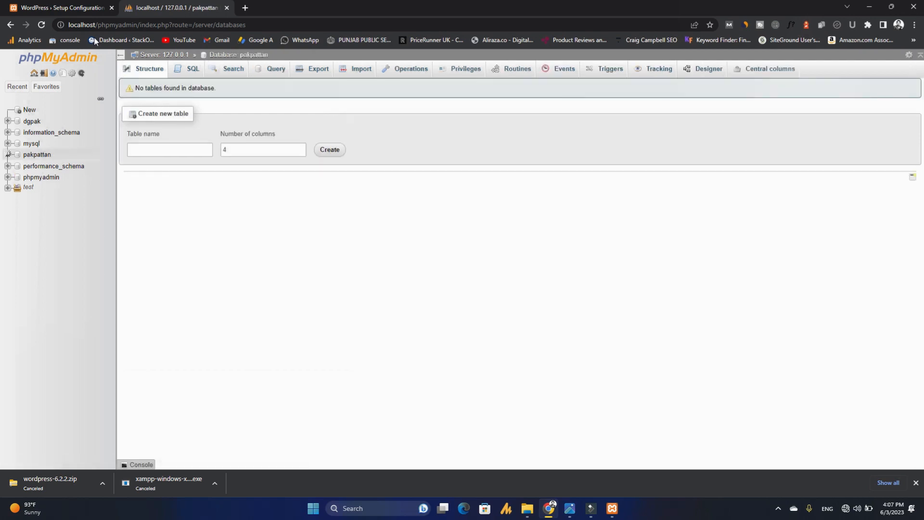
pyautogui.click(81, 11)
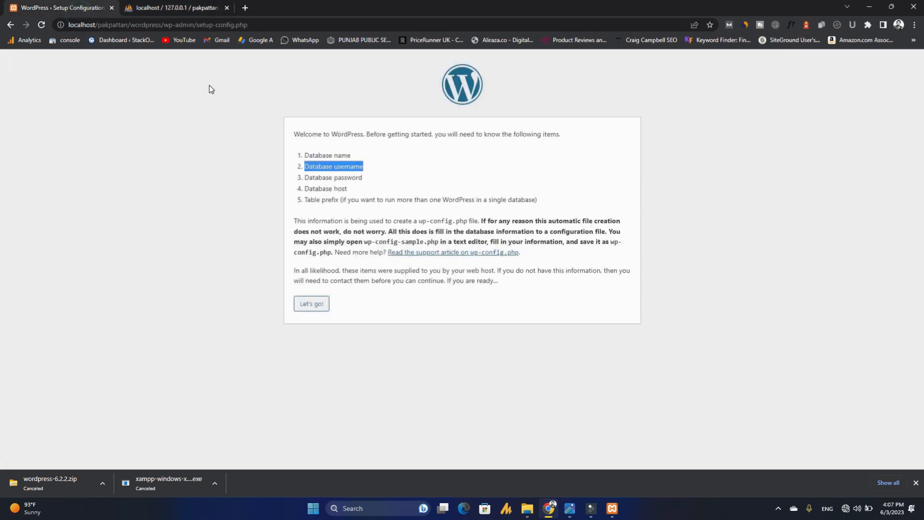
# - Continue to the connection form and enter pakpattan as the database name
pyautogui.click(236, 270)
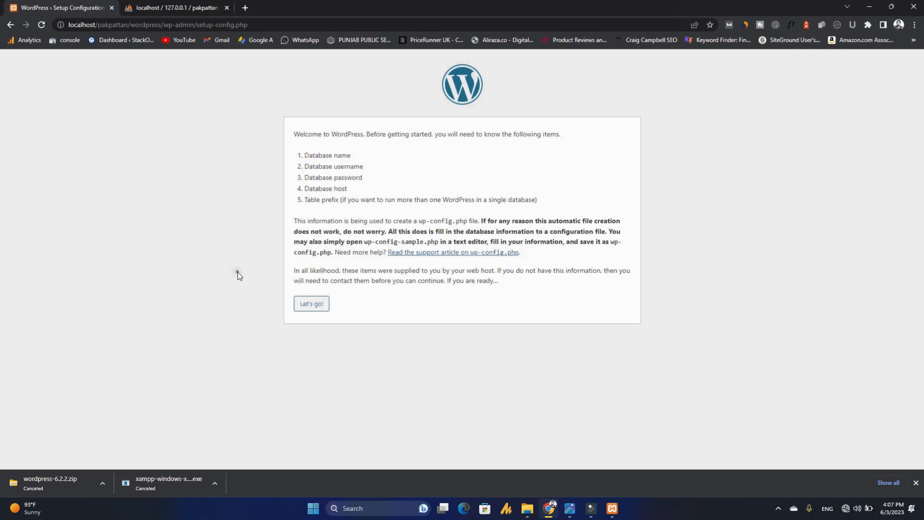
pyautogui.click(317, 307)
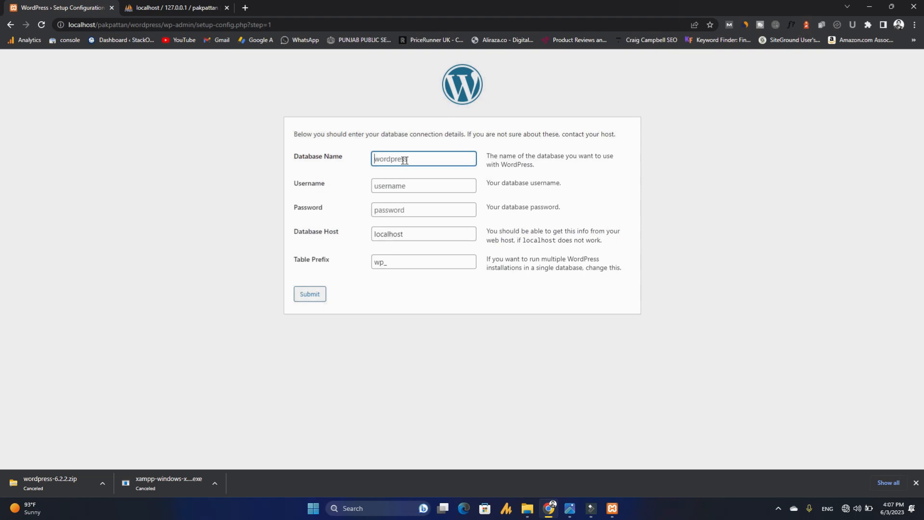
pyautogui.moveTo(290, 156); pyautogui.dragTo(345, 155)
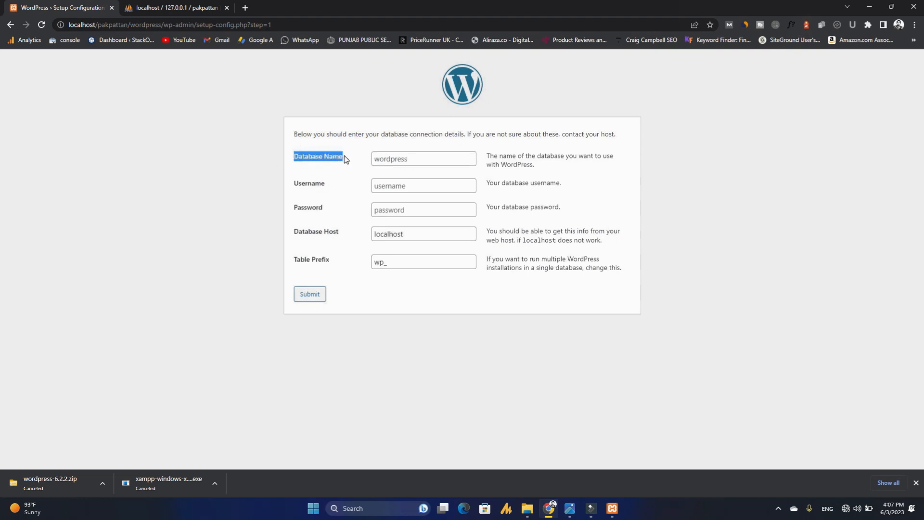
pyautogui.click(394, 158)
pyautogui.write('pakpattan')
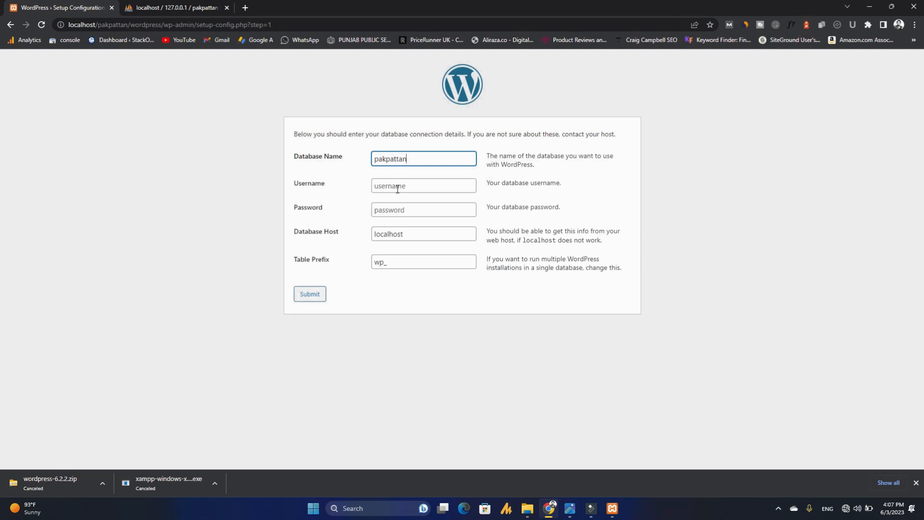
pyautogui.click(397, 187)
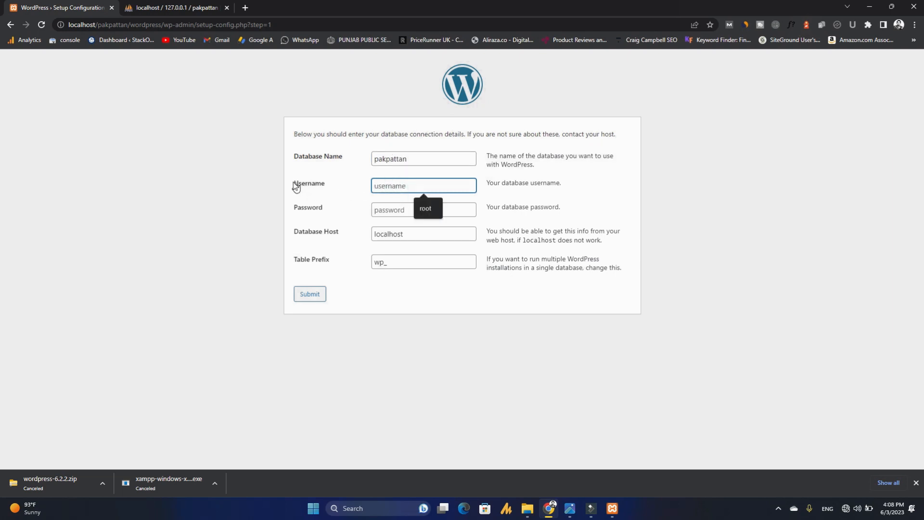
# - Enter root as the database username and submit the connection details
pyautogui.moveTo(290, 179); pyautogui.dragTo(319, 188)
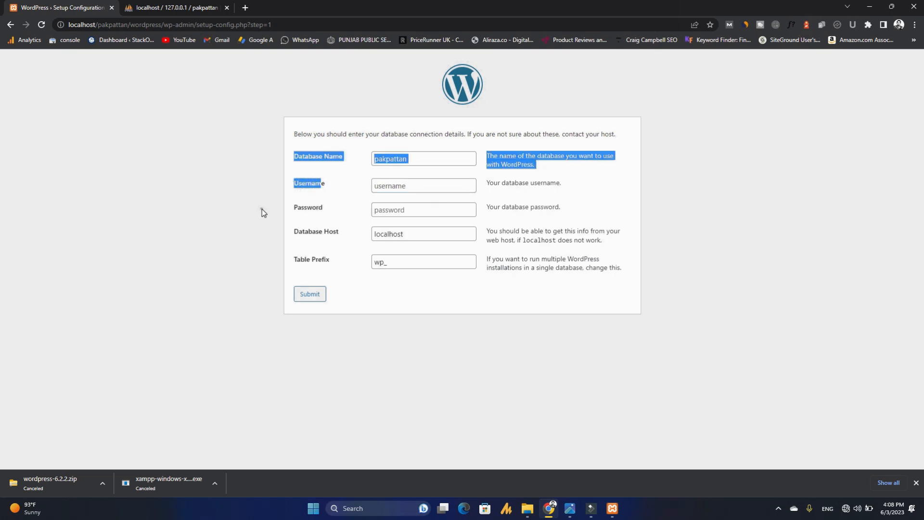
pyautogui.click(404, 185)
pyautogui.click(404, 185)
pyautogui.write('root')
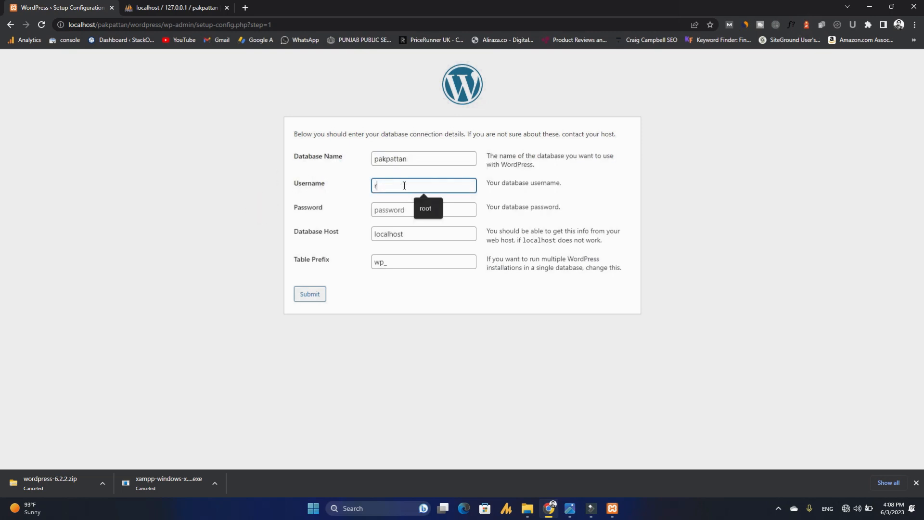
pyautogui.click(389, 212)
pyautogui.moveTo(276, 202); pyautogui.dragTo(288, 204)
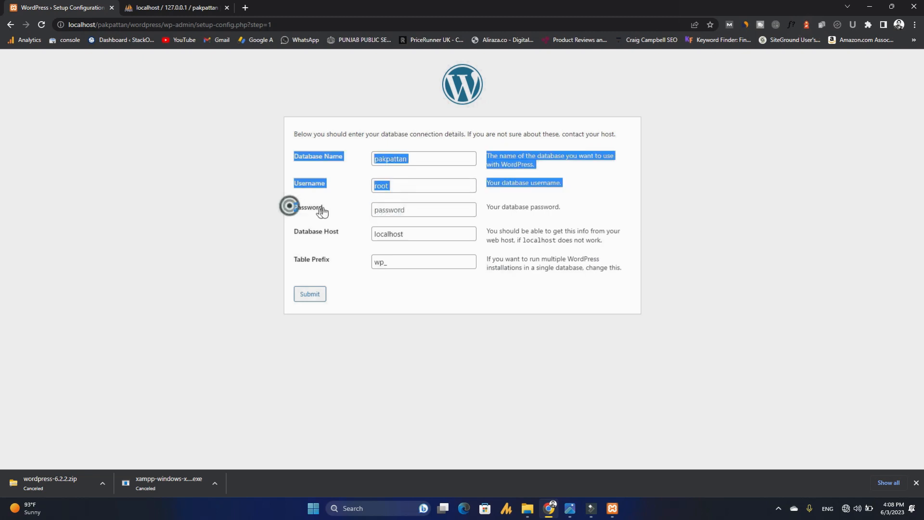
pyautogui.click(244, 233)
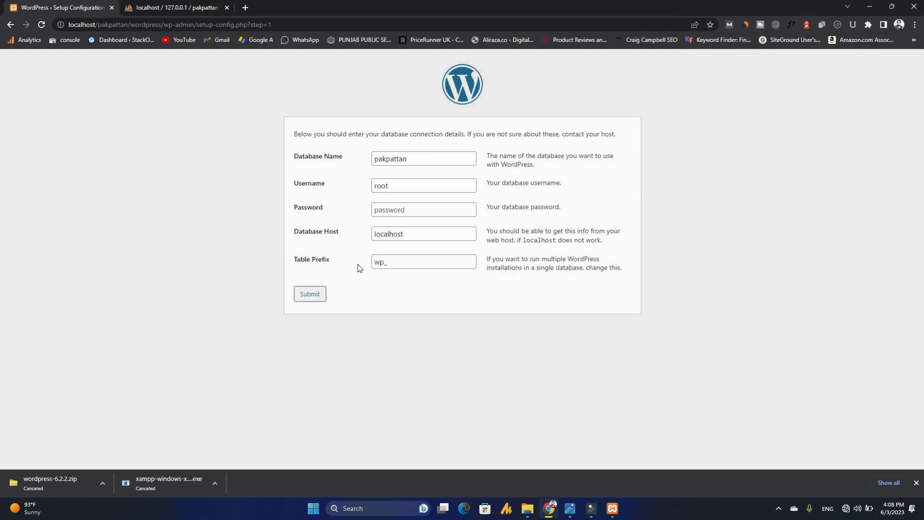
pyautogui.click(314, 299)
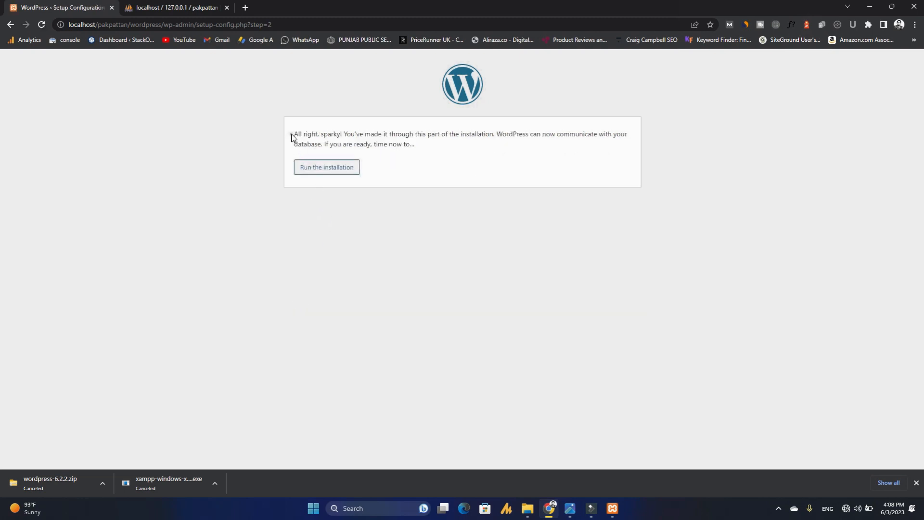
pyautogui.moveTo(293, 135); pyautogui.dragTo(377, 144)
# - Run the installation and enter site title Pakpattan plus the admin username
pyautogui.click(324, 168)
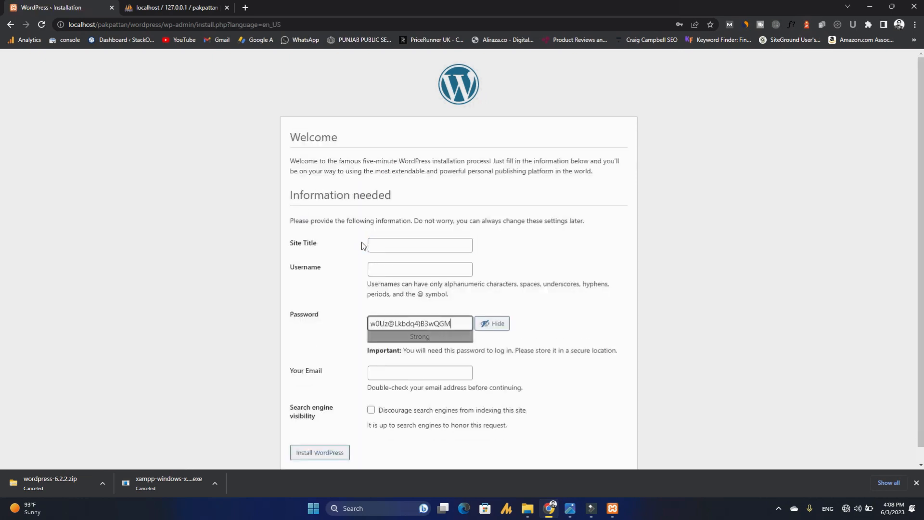
pyautogui.moveTo(288, 243); pyautogui.dragTo(324, 246)
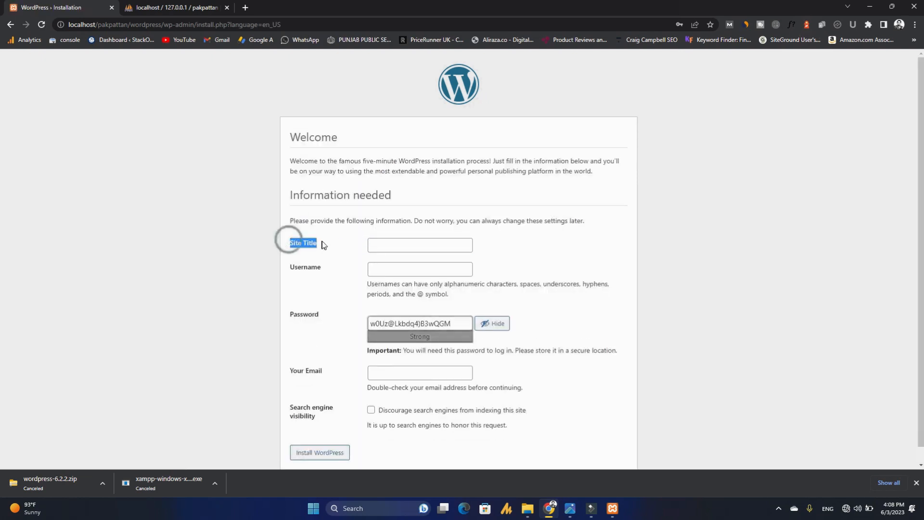
pyautogui.click(407, 245)
pyautogui.write('pattan')
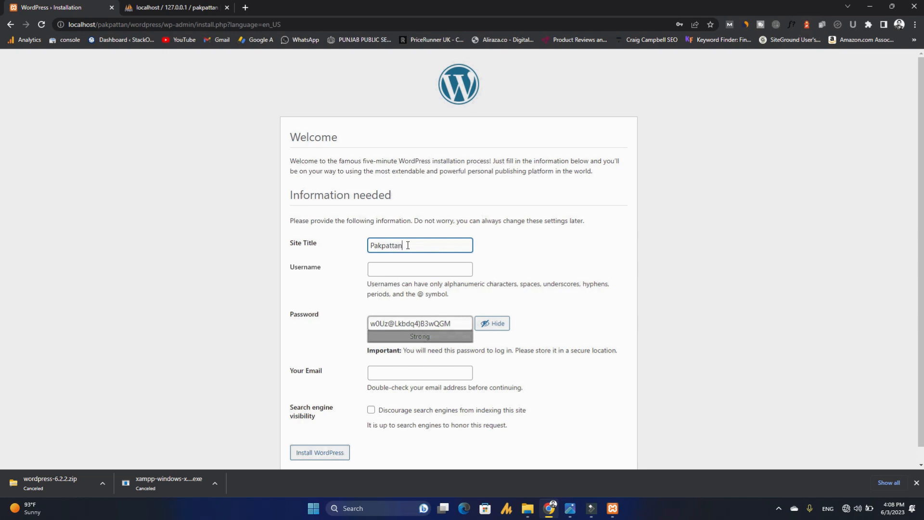
pyautogui.click(409, 262)
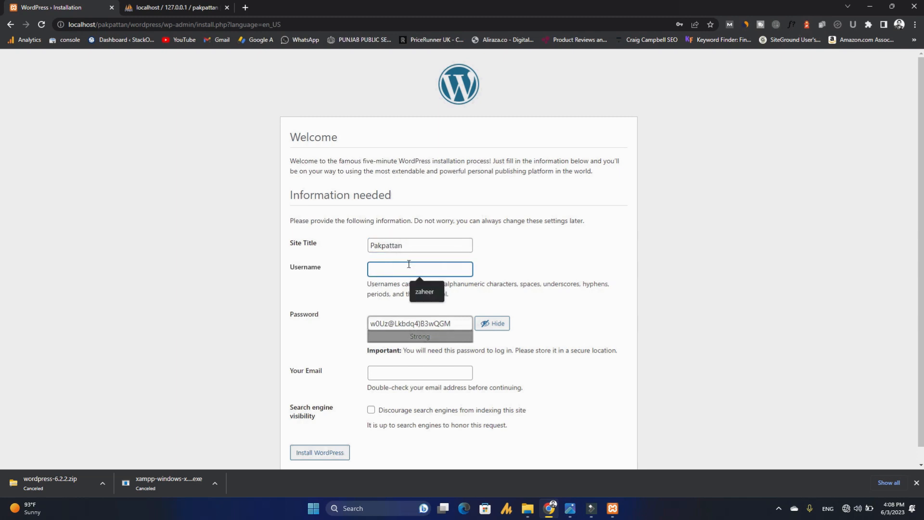
pyautogui.write('ps')
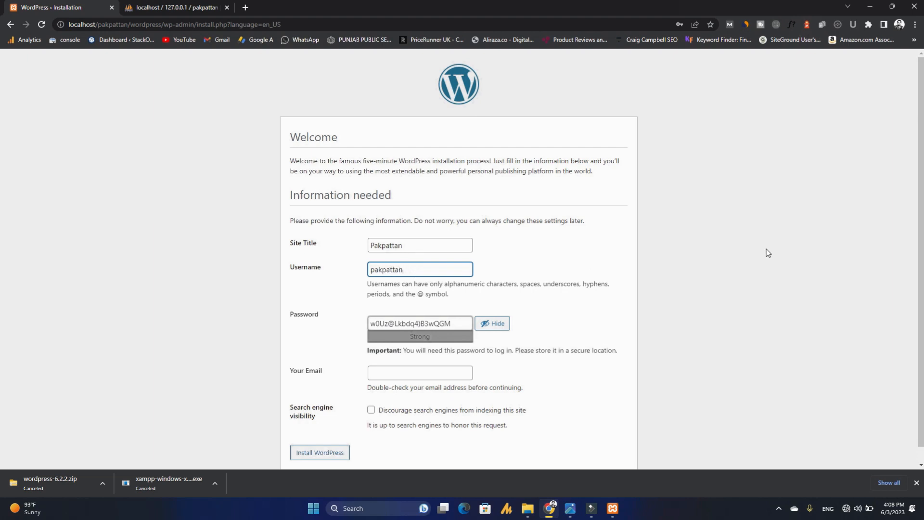
# - Set a custom weak password, confirm its use, enter the admin e-mail, and install WordPress
pyautogui.scroll(-1, 751, 313)
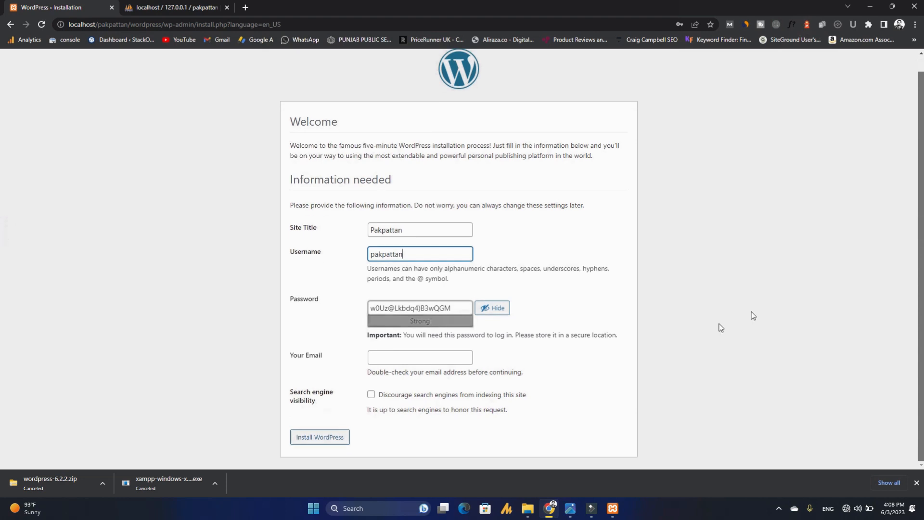
pyautogui.tripleClick(429, 311)
pyautogui.press('BackSpace')
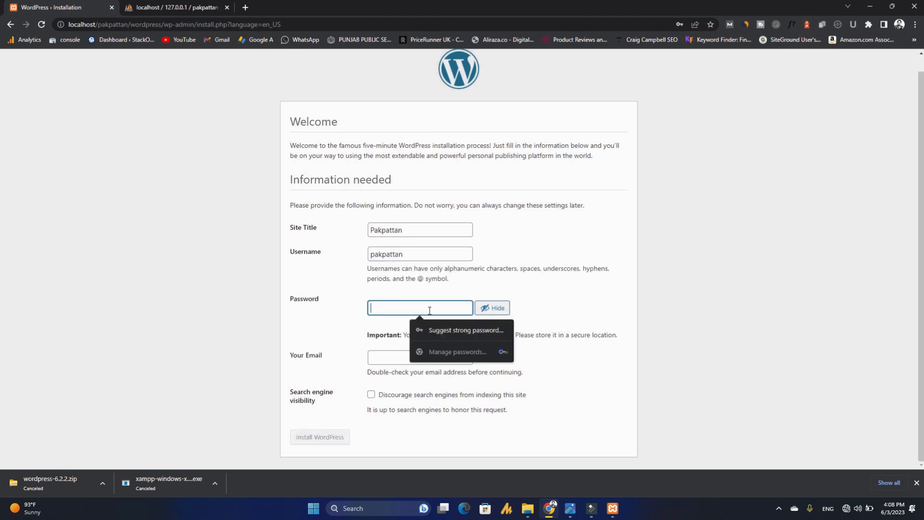
pyautogui.write('pakpattan')
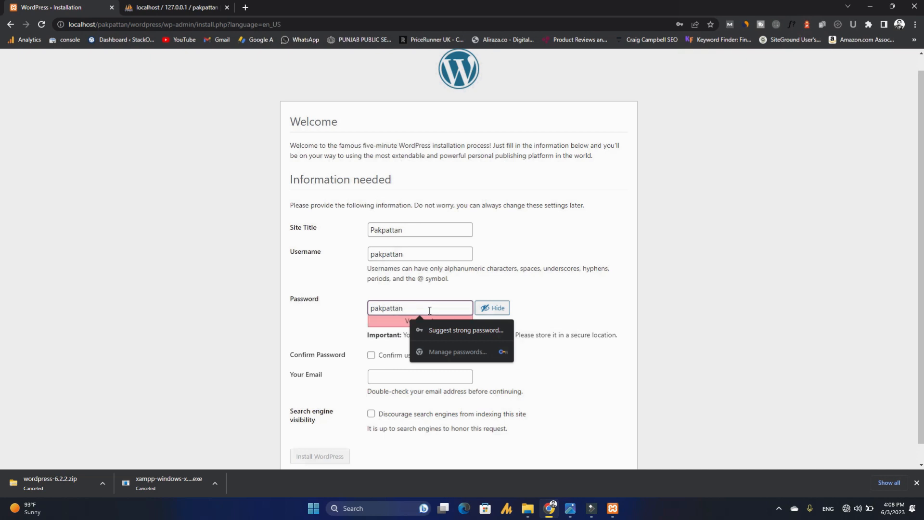
pyautogui.write('@12345')
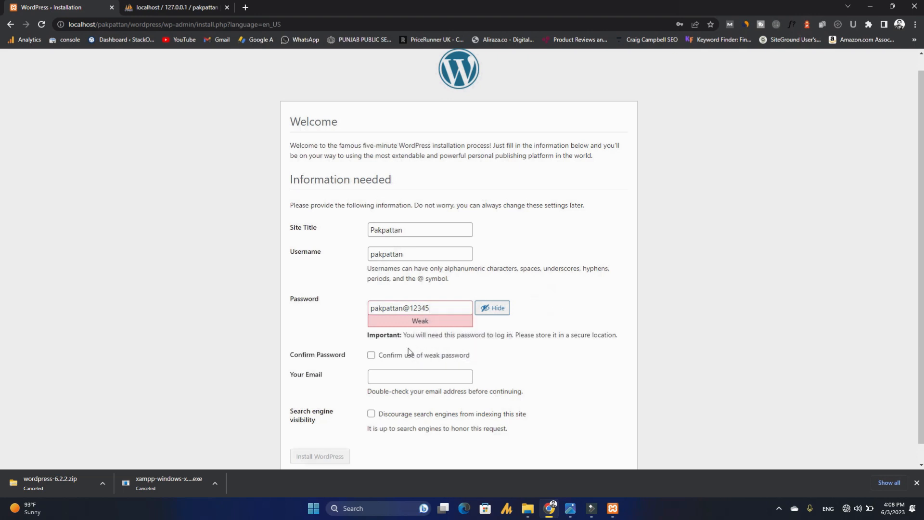
pyautogui.click(371, 356)
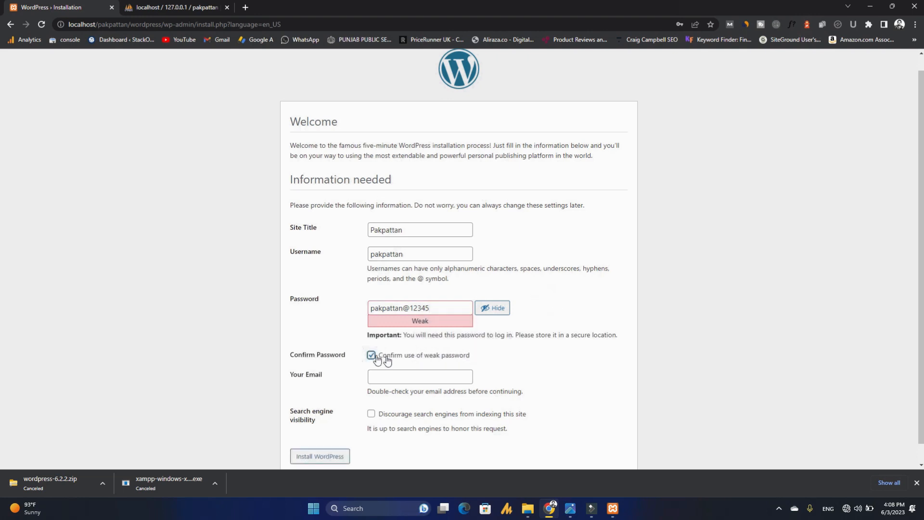
pyautogui.click(398, 380)
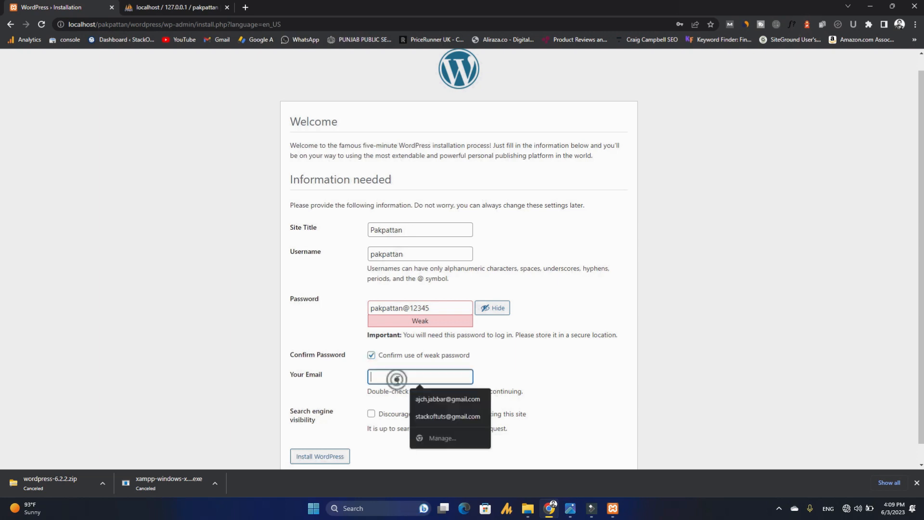
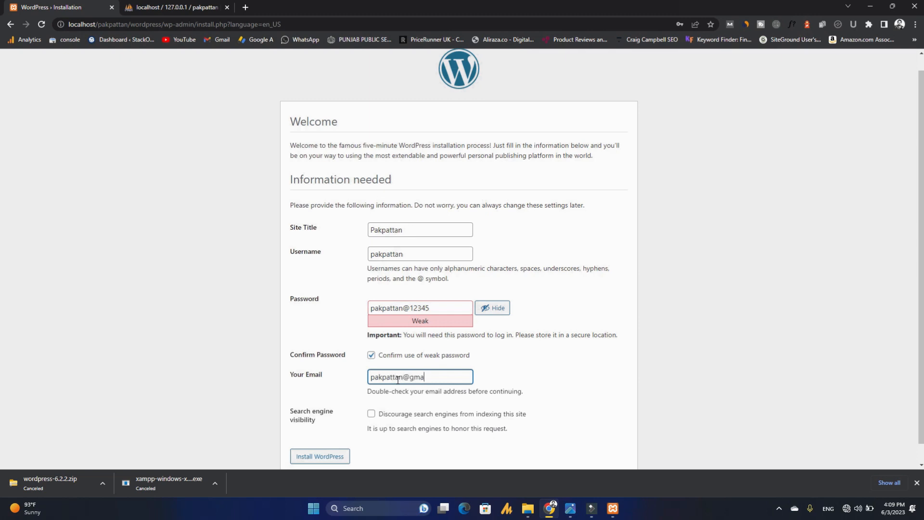
pyautogui.click(319, 456)
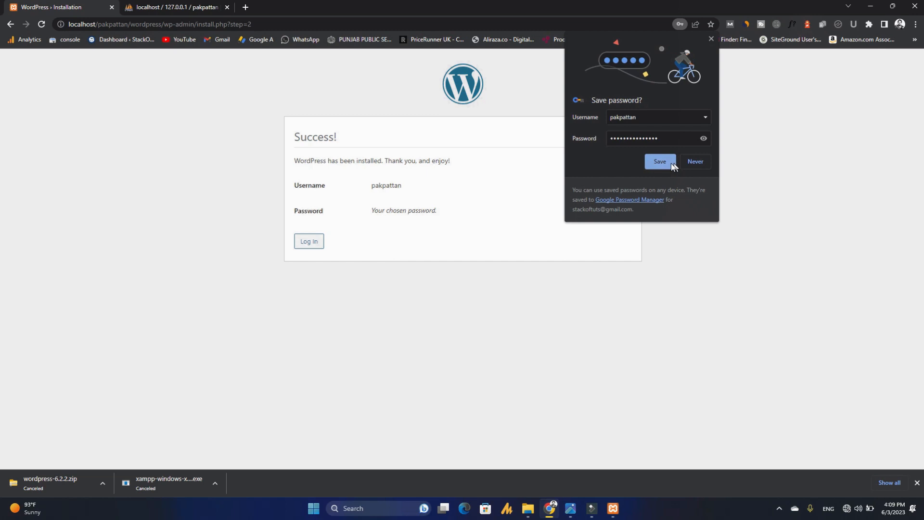
# - Save the new login in Chrome and go to the WordPress login page
pyautogui.click(664, 166)
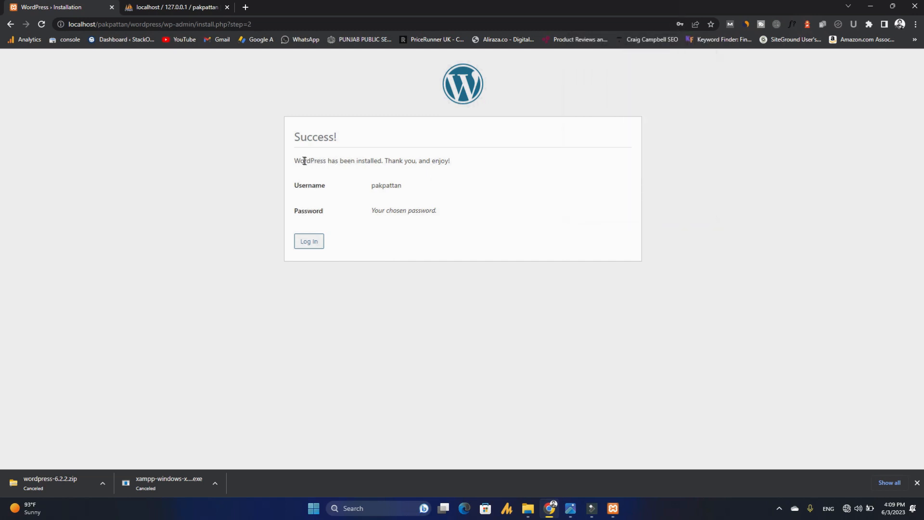
pyautogui.moveTo(296, 160); pyautogui.dragTo(459, 165)
pyautogui.click(310, 242)
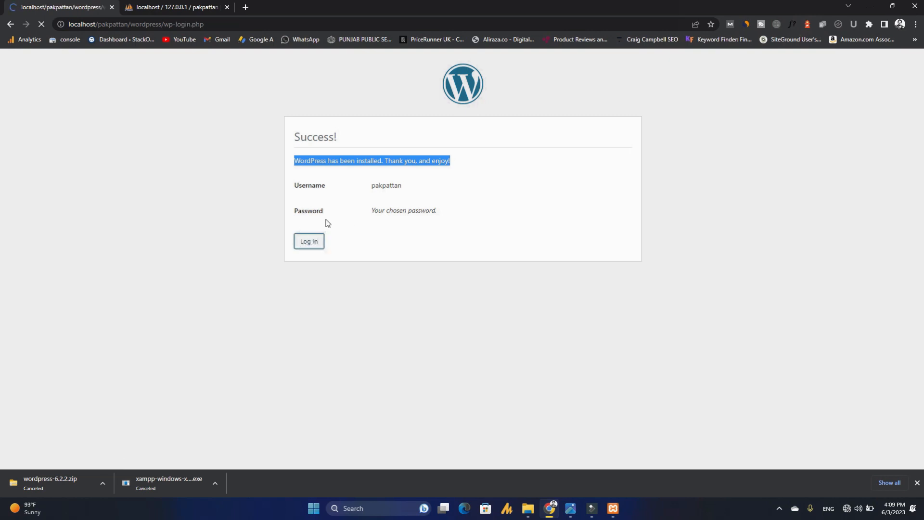
# - Check the filled-in username and password, then log in to the Dashboard
pyautogui.moveTo(441, 183); pyautogui.dragTo(496, 221)
pyautogui.click(374, 192)
pyautogui.click(366, 204)
pyautogui.click(402, 219)
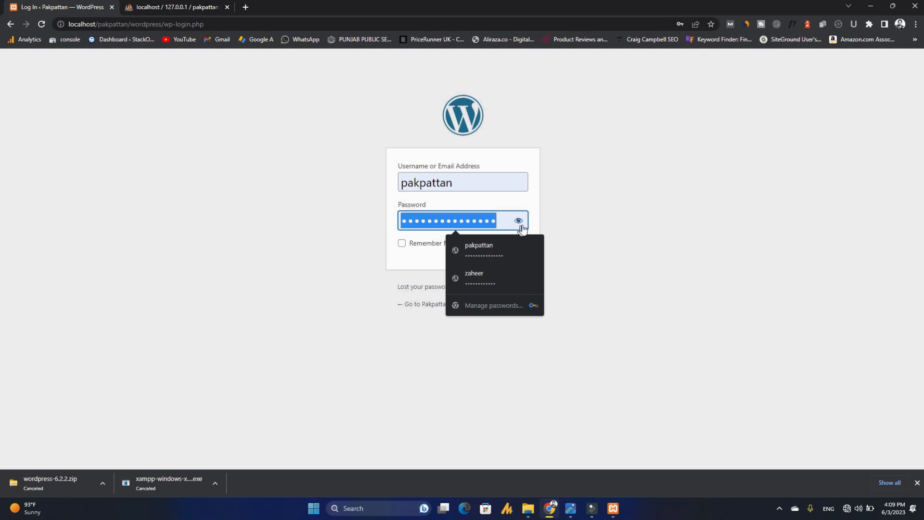
pyautogui.click(519, 222)
pyautogui.moveTo(404, 221); pyautogui.dragTo(495, 217)
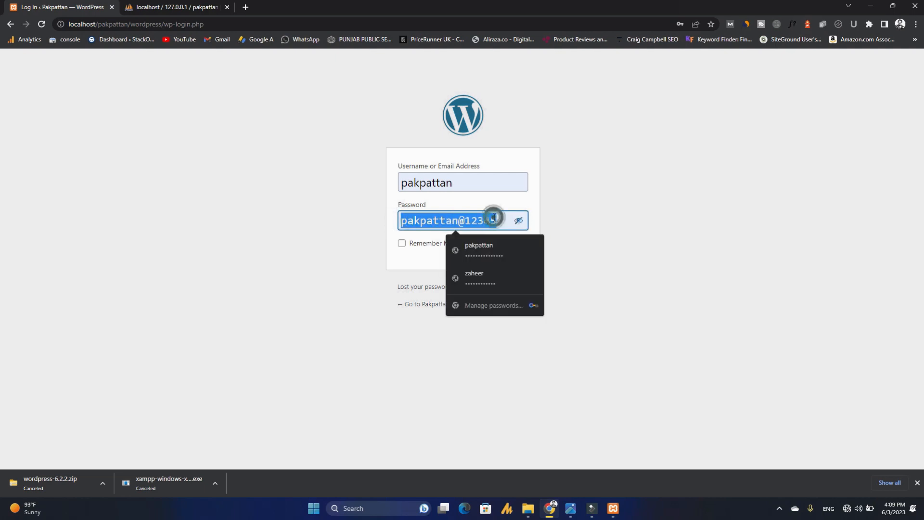
pyautogui.click(495, 217)
pyautogui.moveTo(404, 219); pyautogui.dragTo(501, 224)
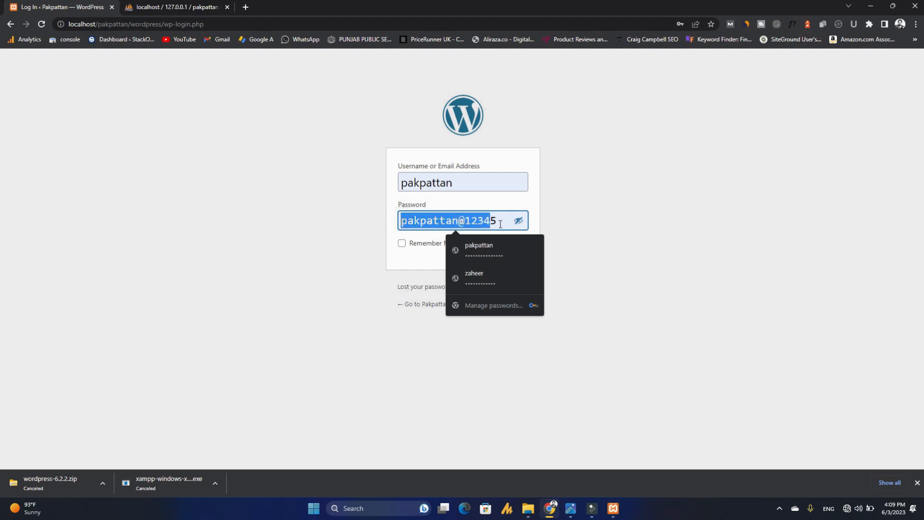
pyautogui.doubleClick(458, 182)
pyautogui.click(356, 198)
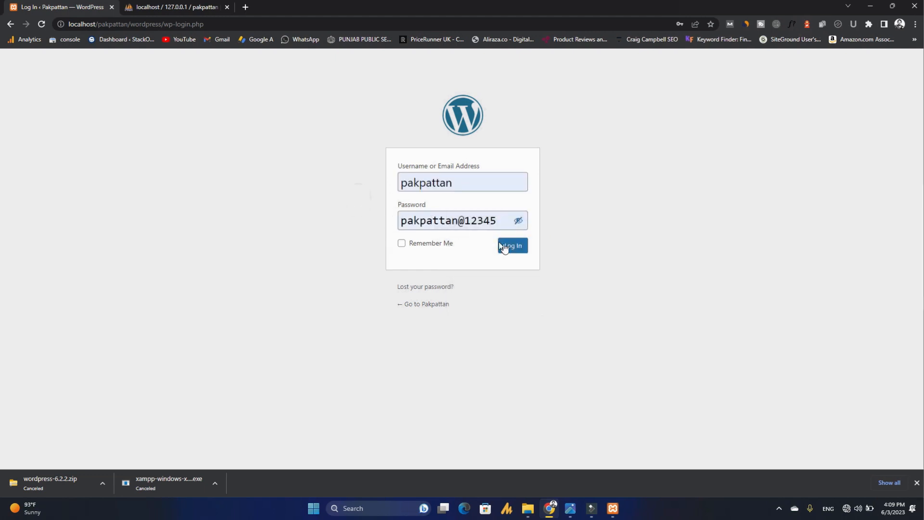
pyautogui.click(512, 248)
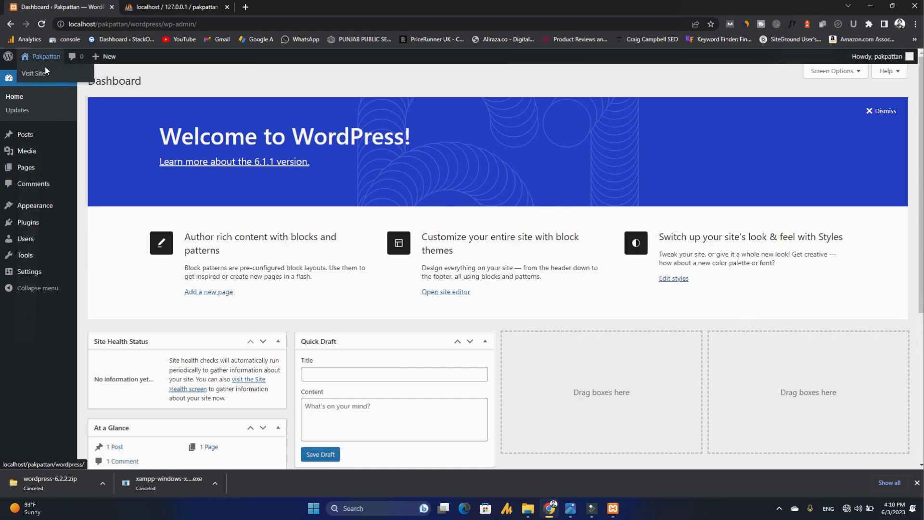
# - Open the Pakpattan site's front page from Visit Site in a new tab
pyautogui.rightClick(45, 75)
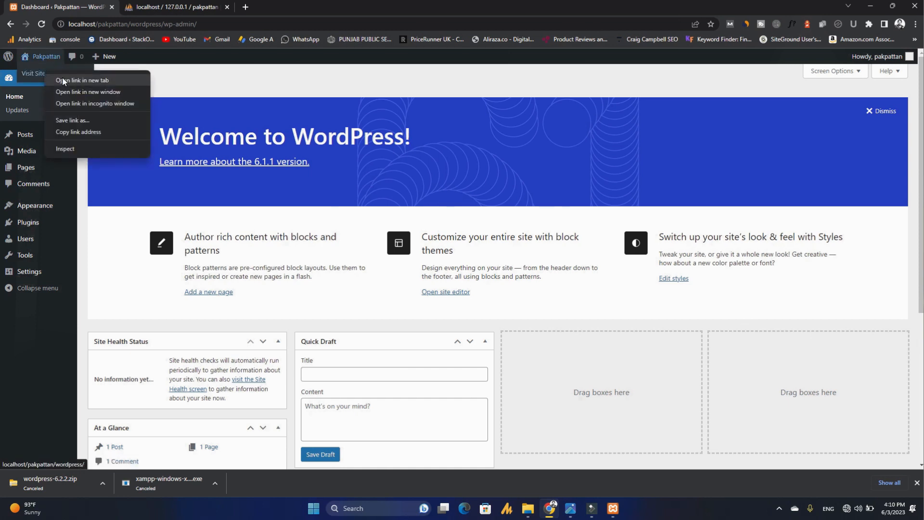
pyautogui.click(163, 70)
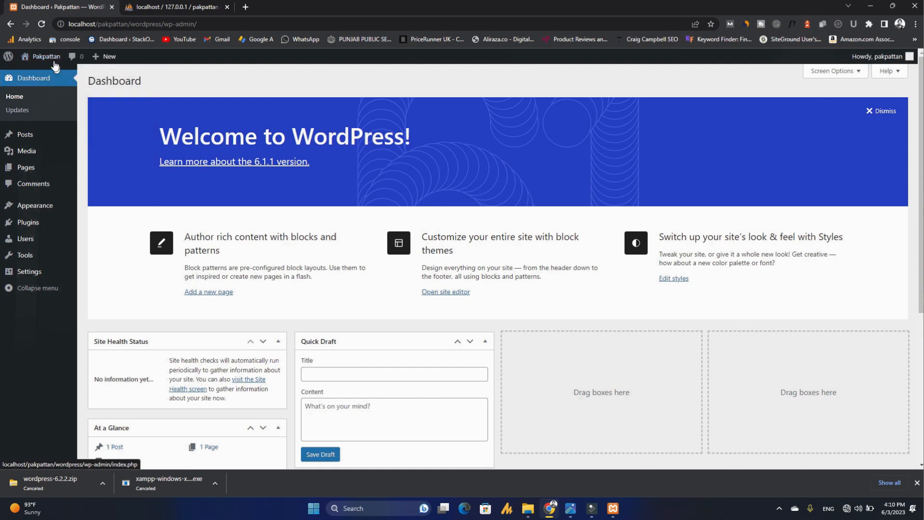
pyautogui.moveTo(52, 63)
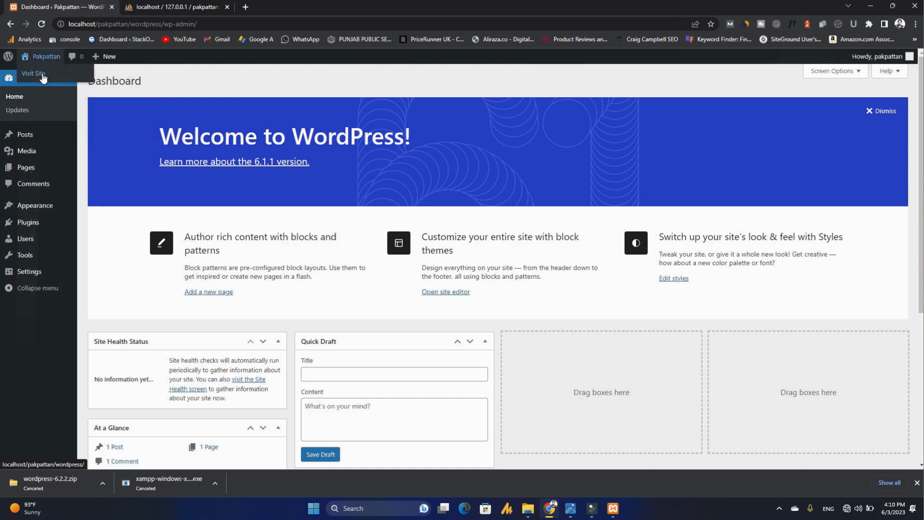
pyautogui.rightClick(42, 74)
pyautogui.click(48, 82)
pyautogui.click(140, 7)
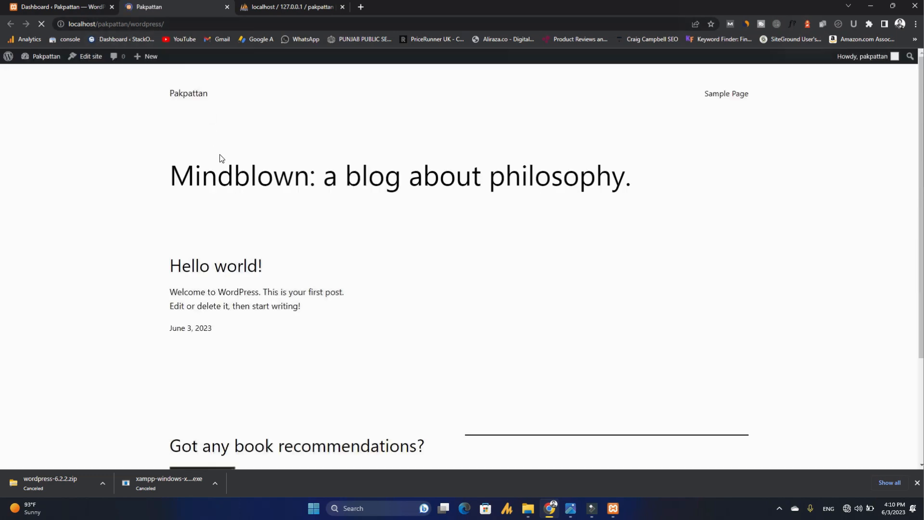
# - Look over the Mindblown site heading, then return to the Dashboard tab
pyautogui.moveTo(301, 174); pyautogui.dragTo(637, 180)
pyautogui.click(141, 183)
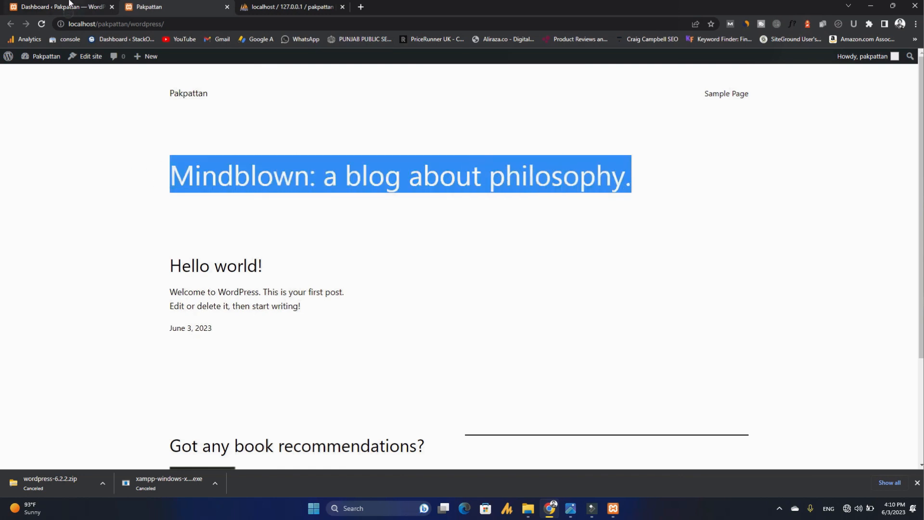
pyautogui.click(67, 7)
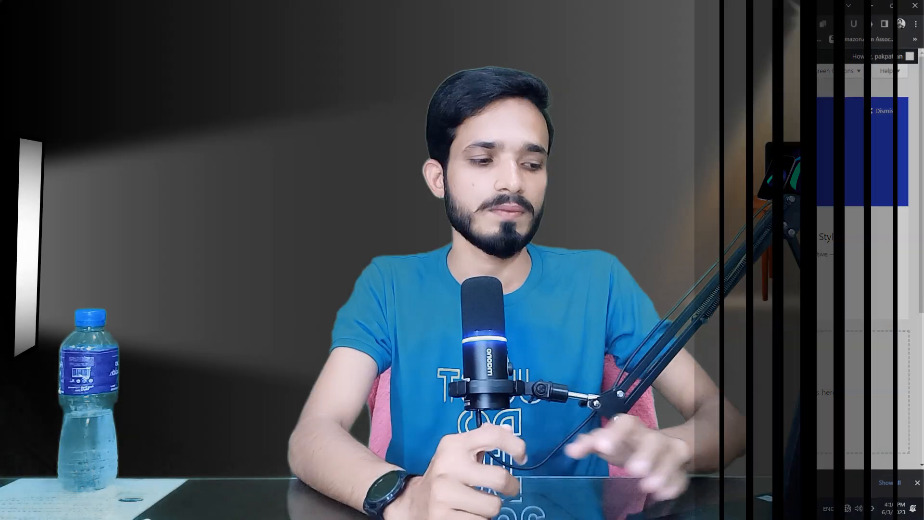